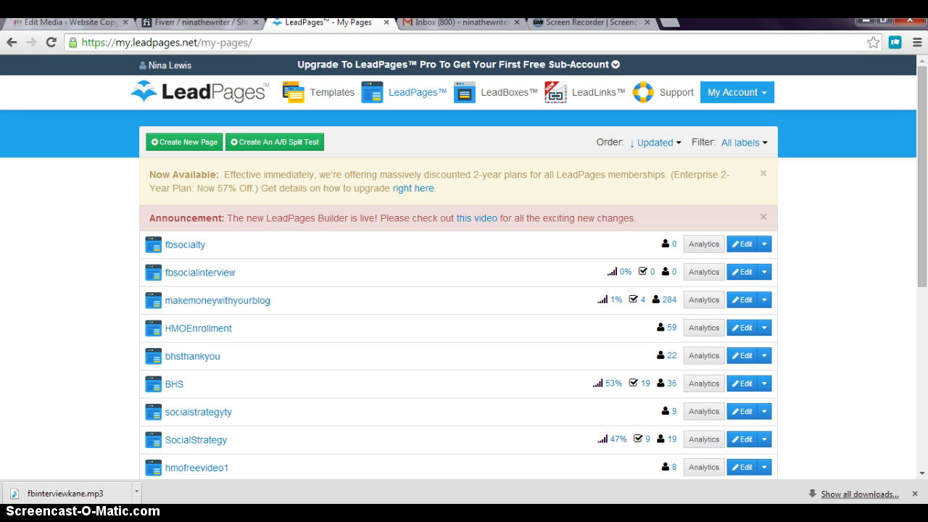
Start creating a new page, filter the templates to Sales Pages and sort them by conversion rate.
{"action": "left_click", "coordinate": [192, 144]}
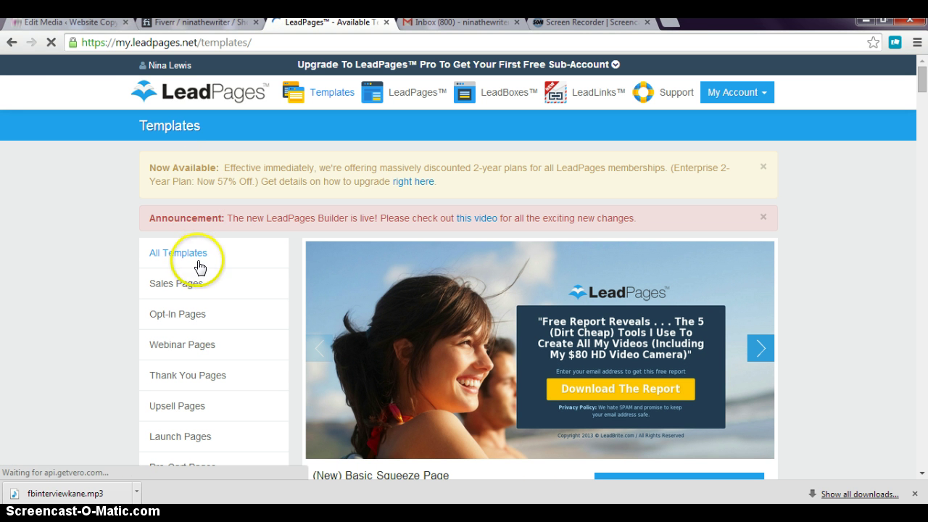
{"action": "left_click", "coordinate": [191, 294]}
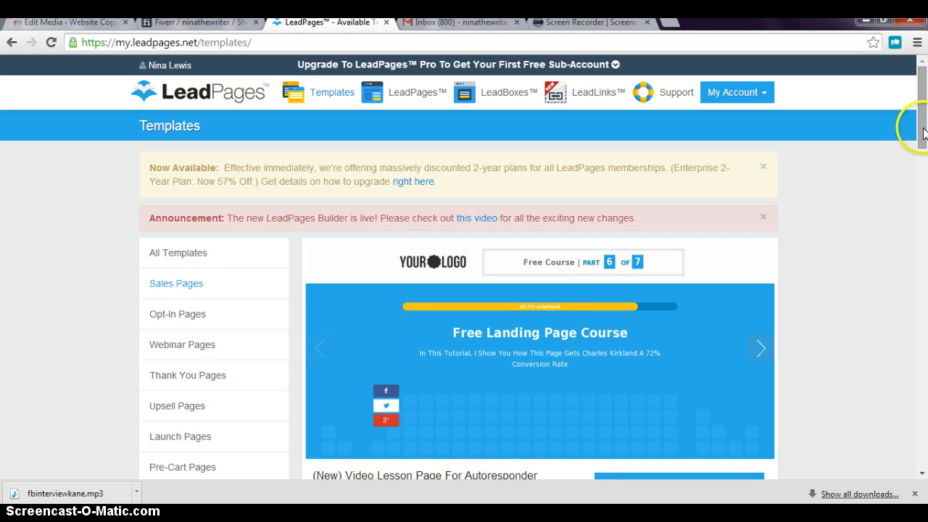
{"action": "left_click_drag", "start_coordinate": [923, 132], "coordinate": [909, 203]}
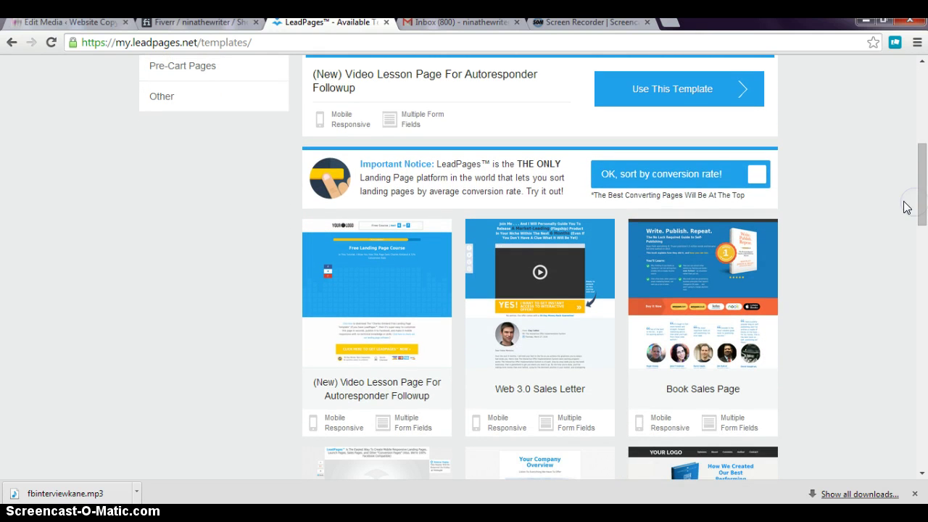
{"action": "left_click", "coordinate": [694, 181]}
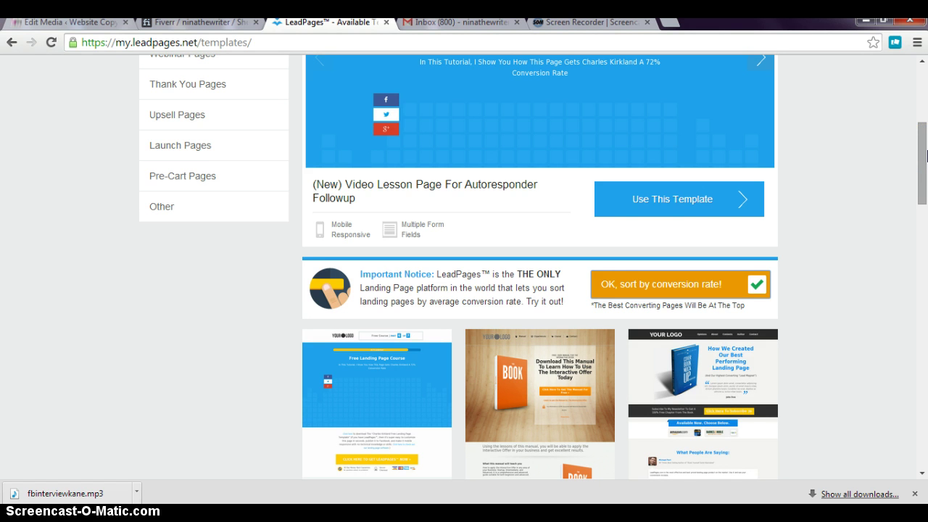
Use the Super Simple Sales Page template and set the page's industry to Social Media.
{"action": "left_click_drag", "start_coordinate": [918, 145], "coordinate": [923, 184]}
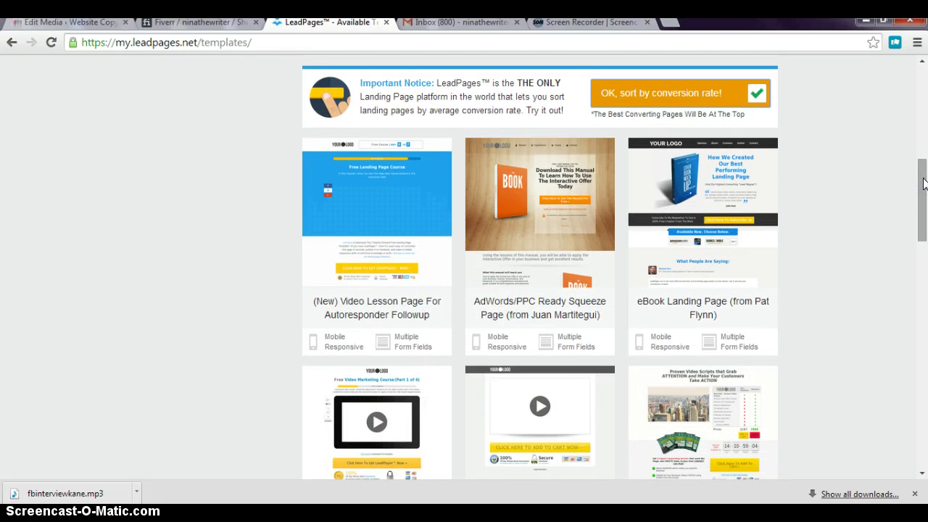
{"action": "mouse_move", "coordinate": [530, 176]}
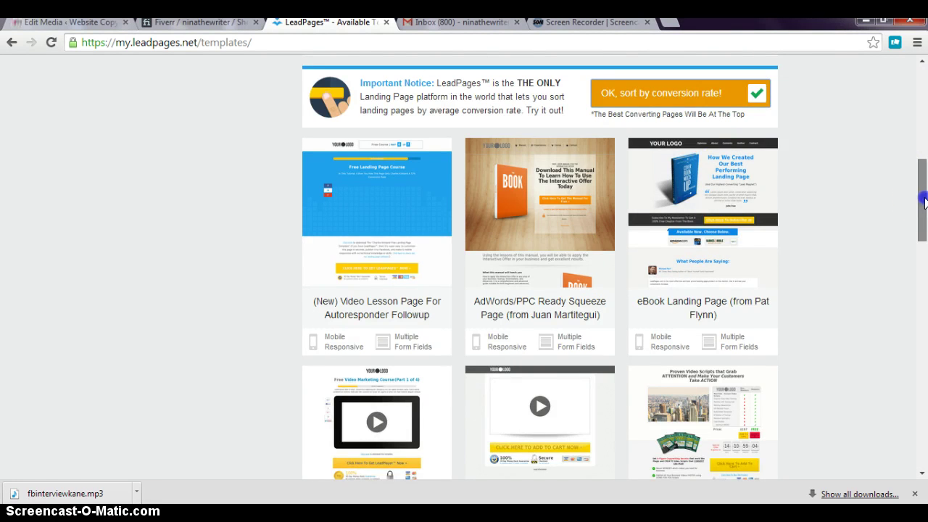
{"action": "left_click_drag", "start_coordinate": [922, 208], "coordinate": [923, 243]}
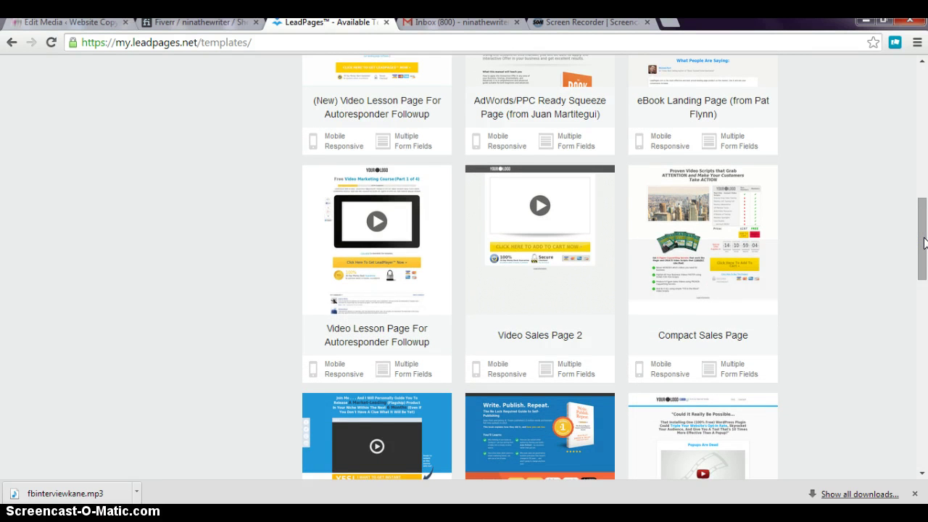
{"action": "left_click_drag", "start_coordinate": [924, 242], "coordinate": [924, 377]}
{"action": "mouse_move", "coordinate": [559, 240]}
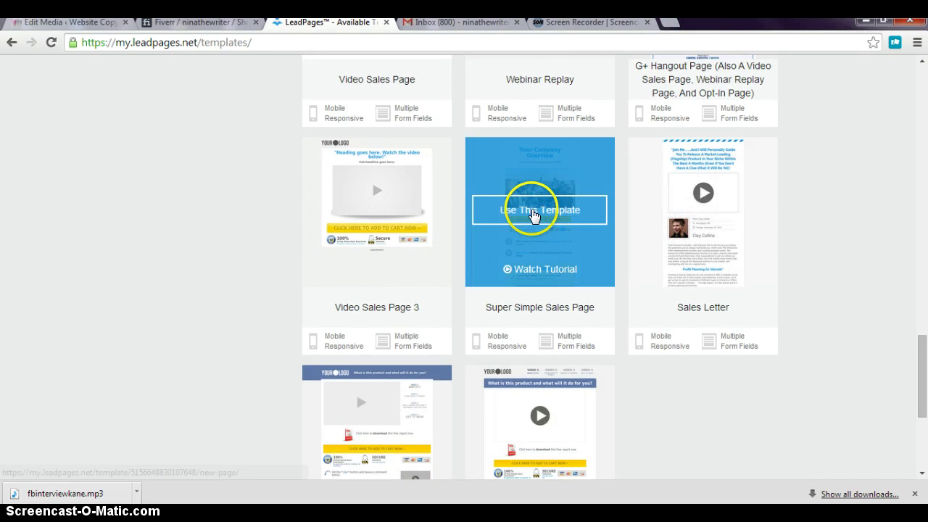
{"action": "left_click", "coordinate": [533, 213]}
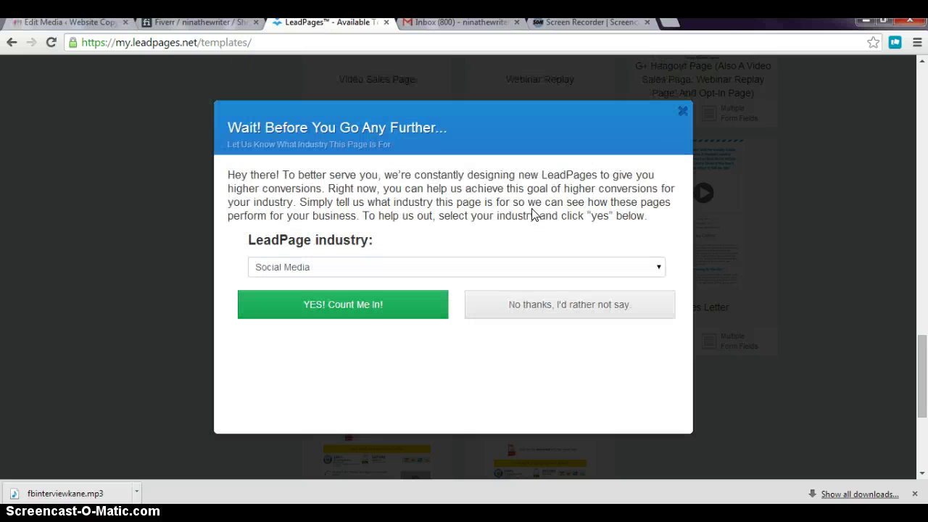
{"action": "left_click", "coordinate": [492, 266]}
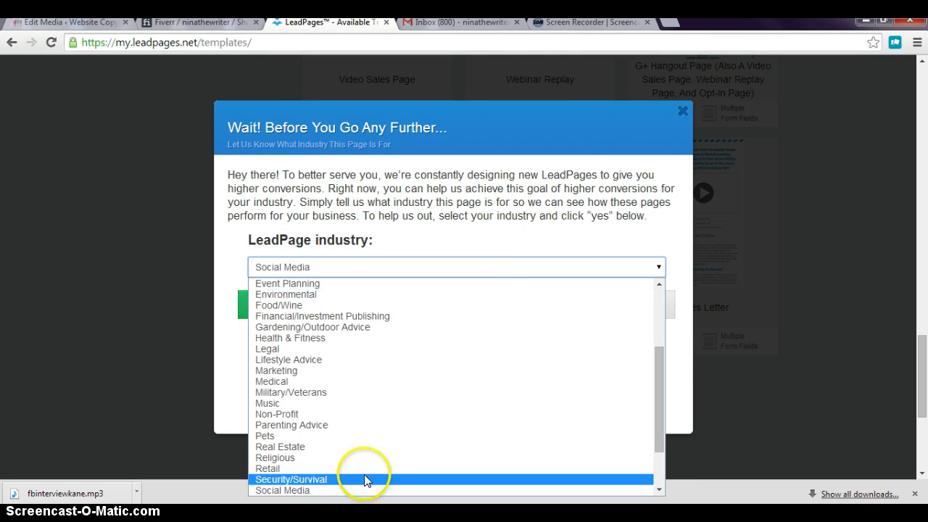
{"action": "left_click", "coordinate": [339, 491]}
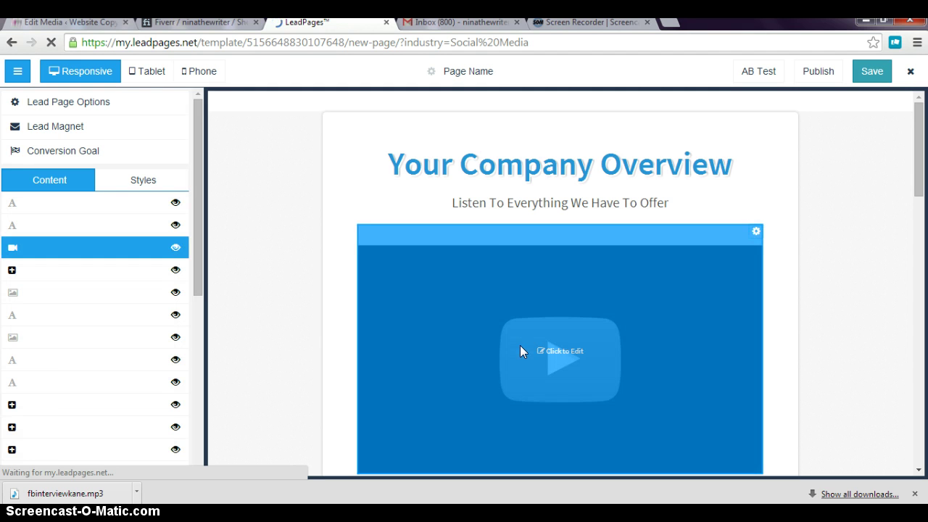
Name the page fbsalespage and save it.
{"action": "left_click", "coordinate": [430, 72]}
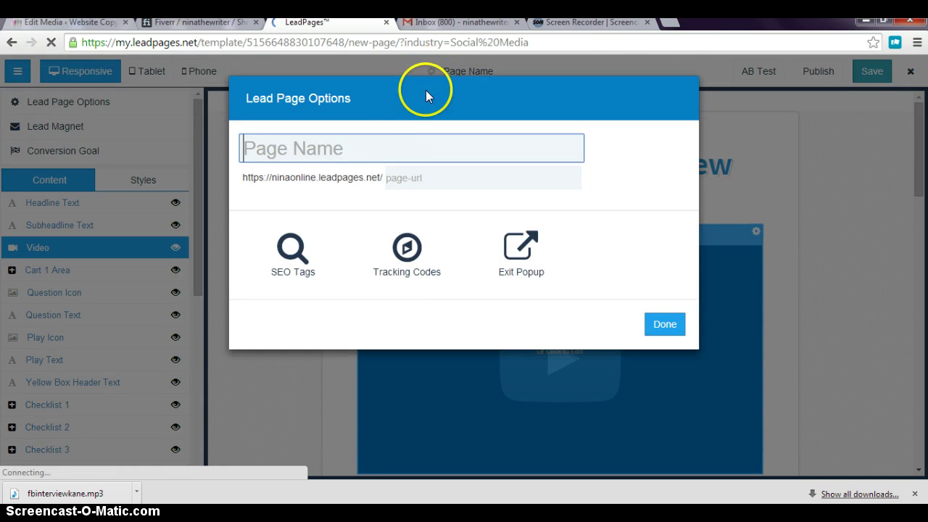
{"action": "left_click", "coordinate": [411, 144]}
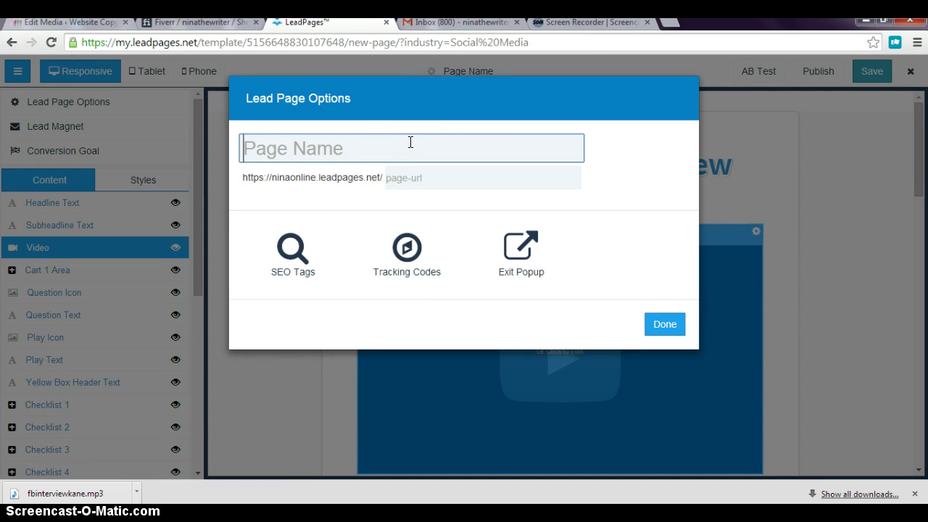
{"action": "type", "text": "fb"}
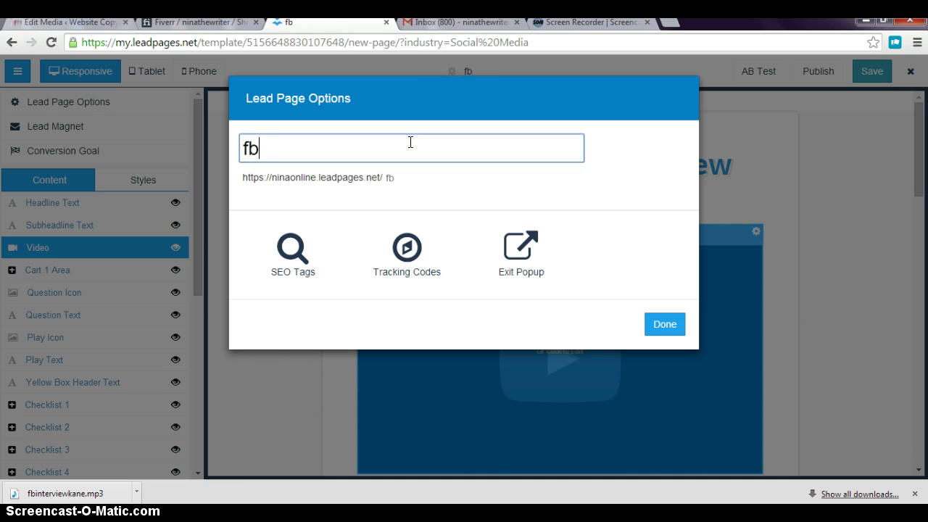
{"action": "type", "text": "salespag"}
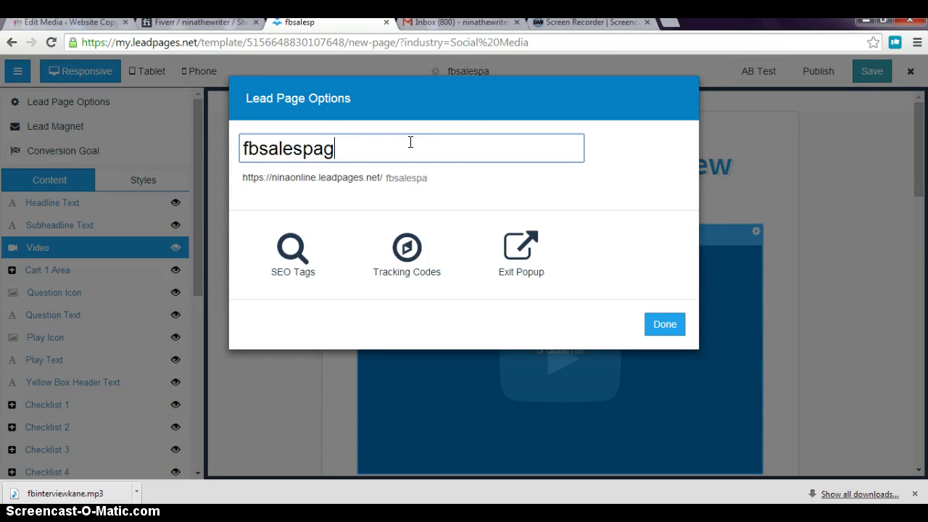
{"action": "type", "text": "e"}
{"action": "left_click", "coordinate": [663, 326]}
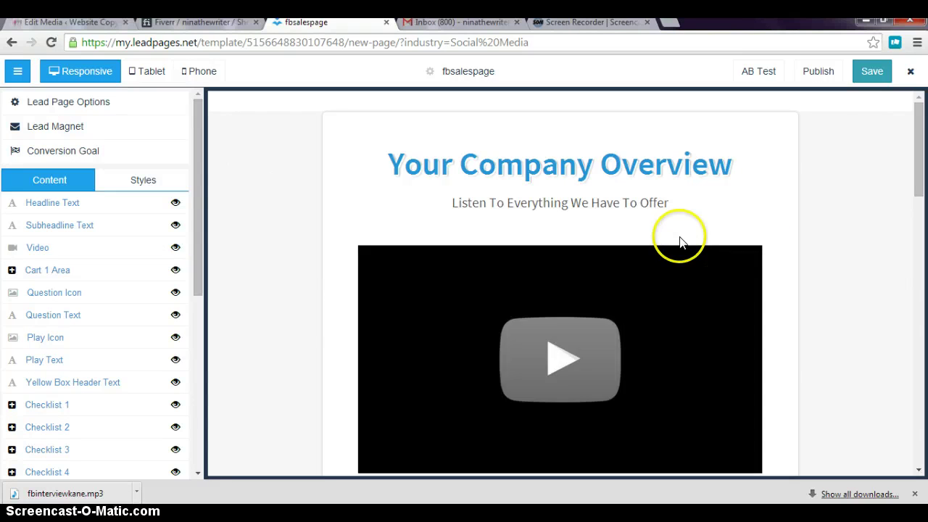
{"action": "left_click", "coordinate": [583, 174]}
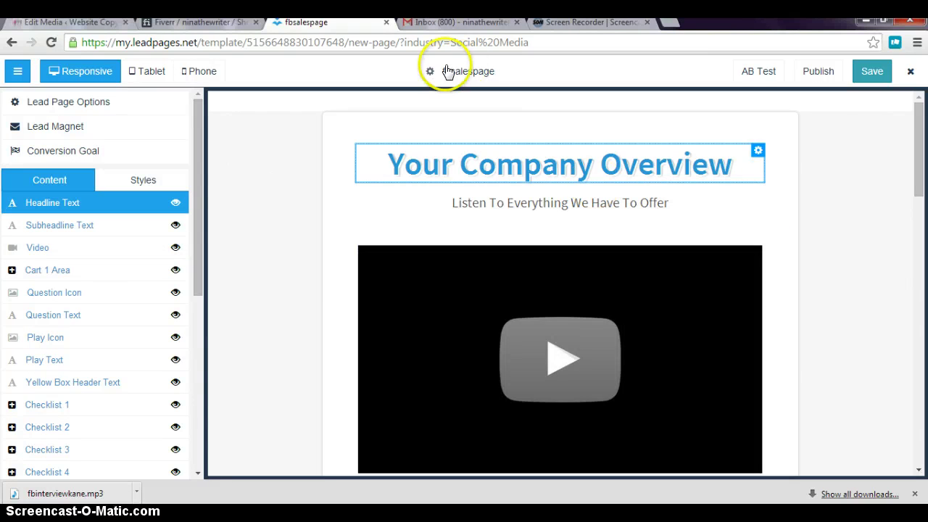
{"action": "left_click", "coordinate": [878, 72]}
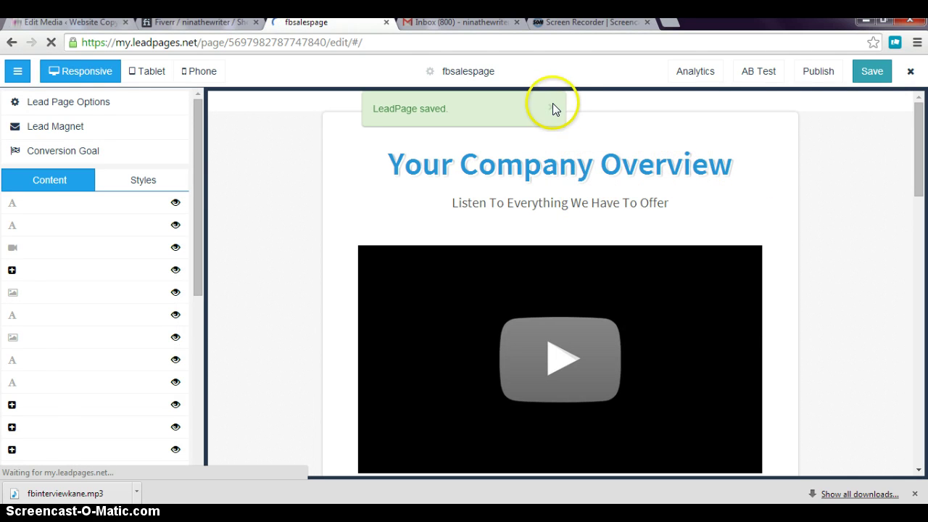
Replace the headline text "Your Company Overview" with "Get Sales With Facebook".
{"action": "left_click", "coordinate": [735, 166]}
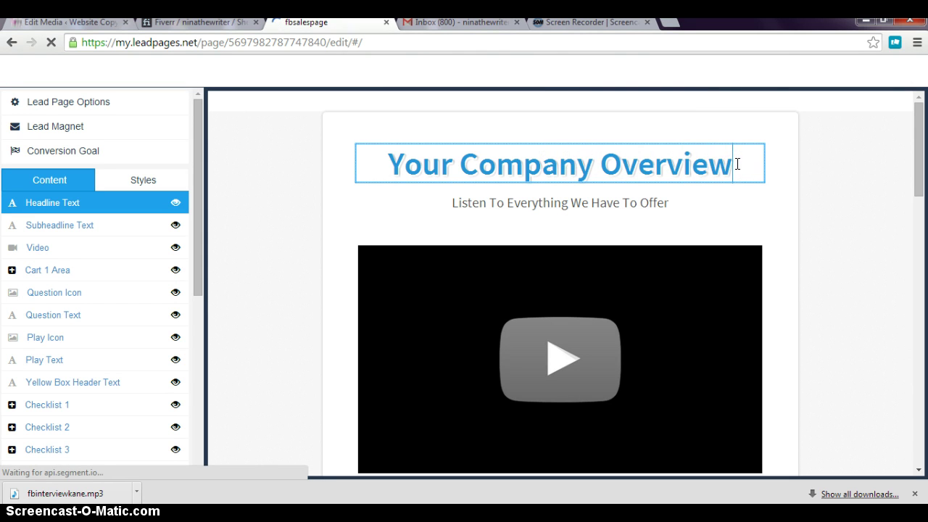
{"action": "left_click_drag", "start_coordinate": [735, 164], "coordinate": [523, 161]}
{"action": "left_click", "coordinate": [347, 153]}
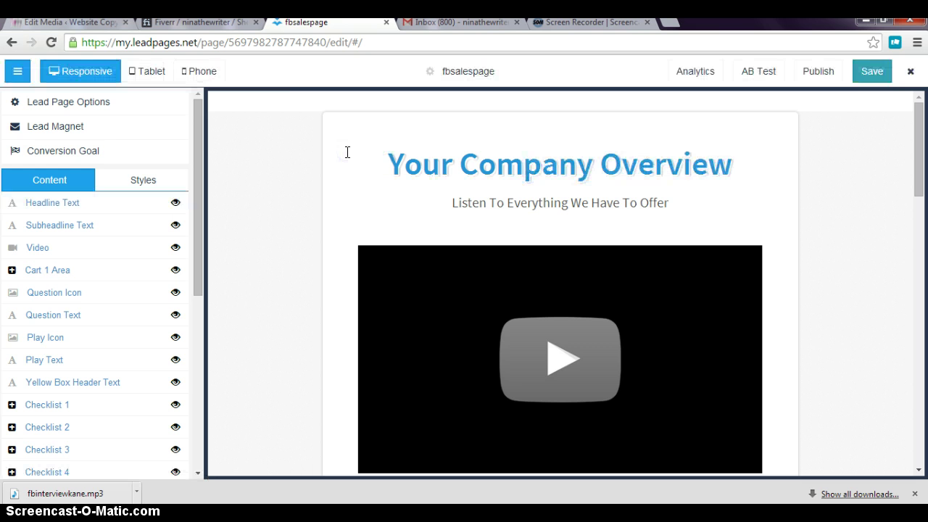
{"action": "left_click", "coordinate": [665, 162]}
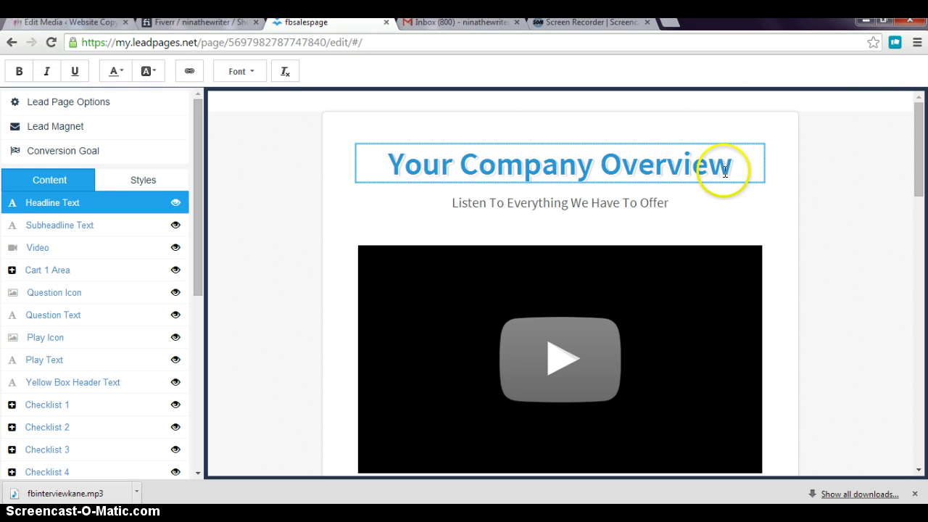
{"action": "left_click_drag", "start_coordinate": [735, 166], "coordinate": [388, 169]}
{"action": "type", "text": "Get Sa"}
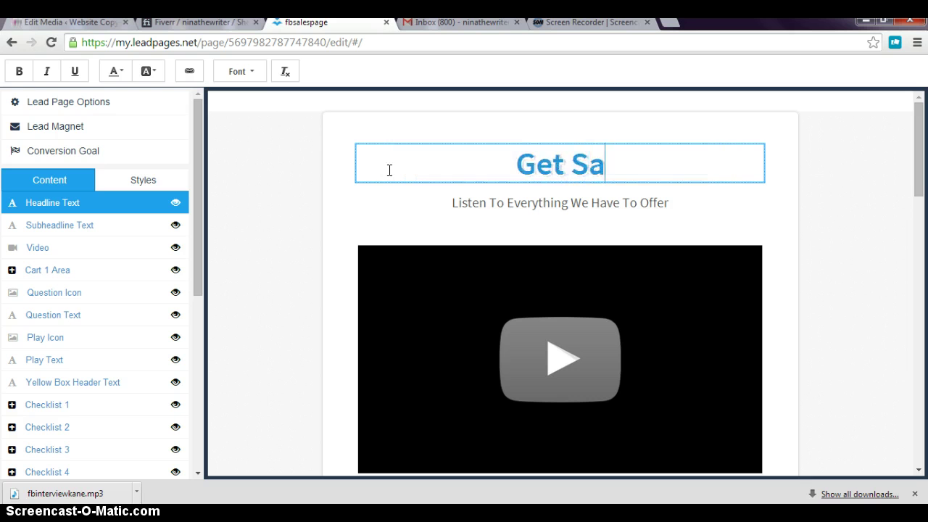
{"action": "type", "text": "les With Faceboob"}
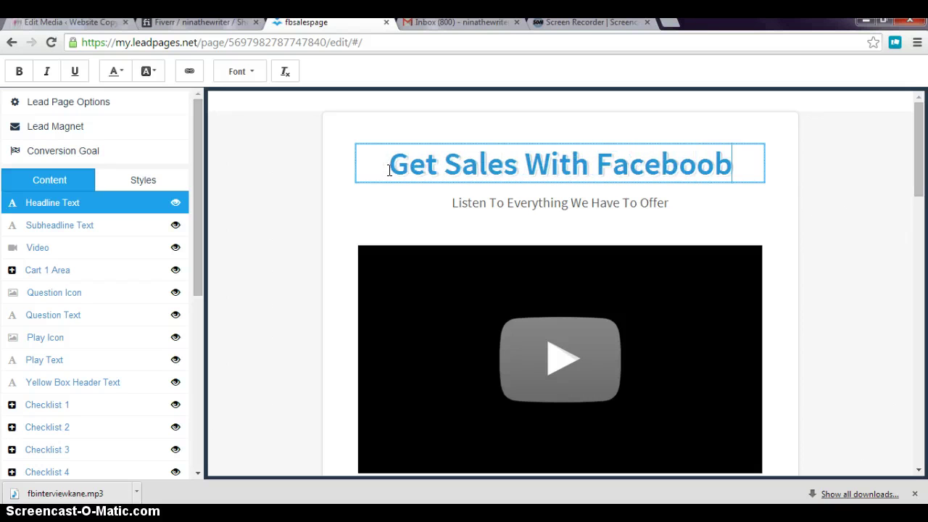
{"action": "key", "text": "BackSpace"}
{"action": "type", "text": "k"}
Open the subheadline text under the headline for editing.
{"action": "scroll", "coordinate": [918, 165], "scroll_direction": "down", "scroll_amount": 1}
{"action": "left_click", "coordinate": [613, 129]}
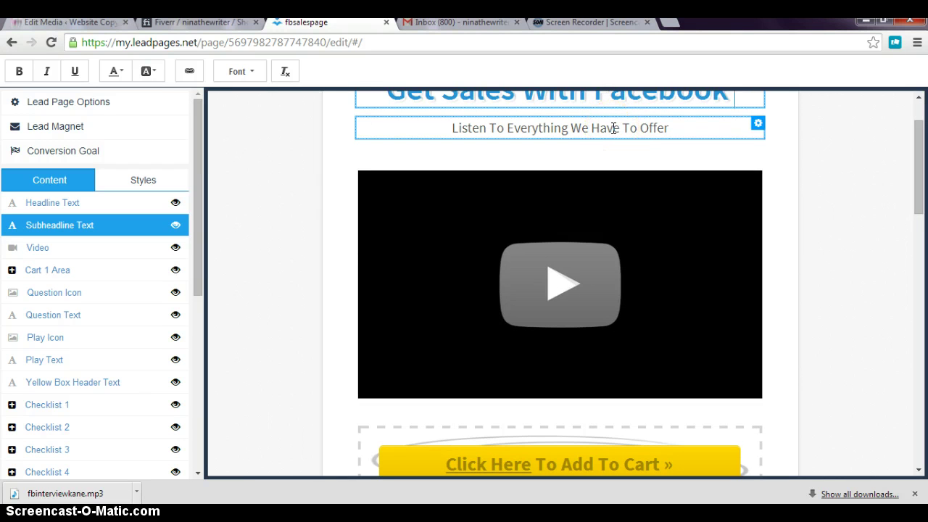
{"action": "left_click_drag", "start_coordinate": [614, 127], "coordinate": [761, 156]}
{"action": "left_click", "coordinate": [758, 124]}
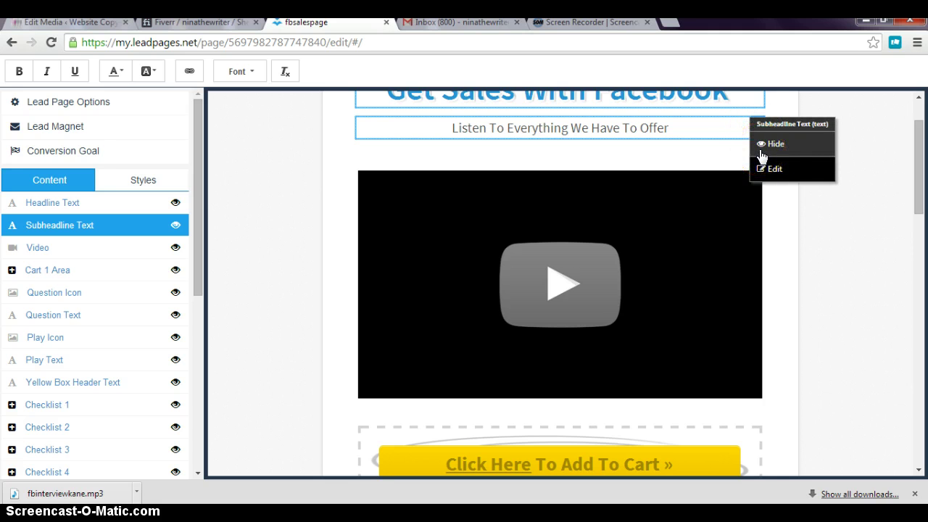
{"action": "left_click", "coordinate": [766, 168]}
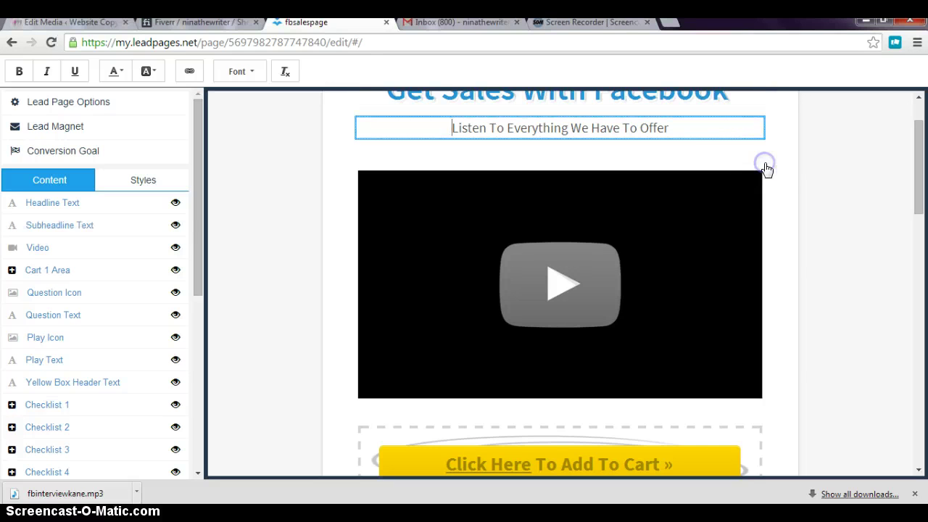
{"action": "left_click_drag", "start_coordinate": [688, 129], "coordinate": [565, 135]}
{"action": "left_click", "coordinate": [771, 226]}
Open the link options of the yellow Add To Cart button below the video.
{"action": "left_click_drag", "start_coordinate": [920, 155], "coordinate": [922, 209]}
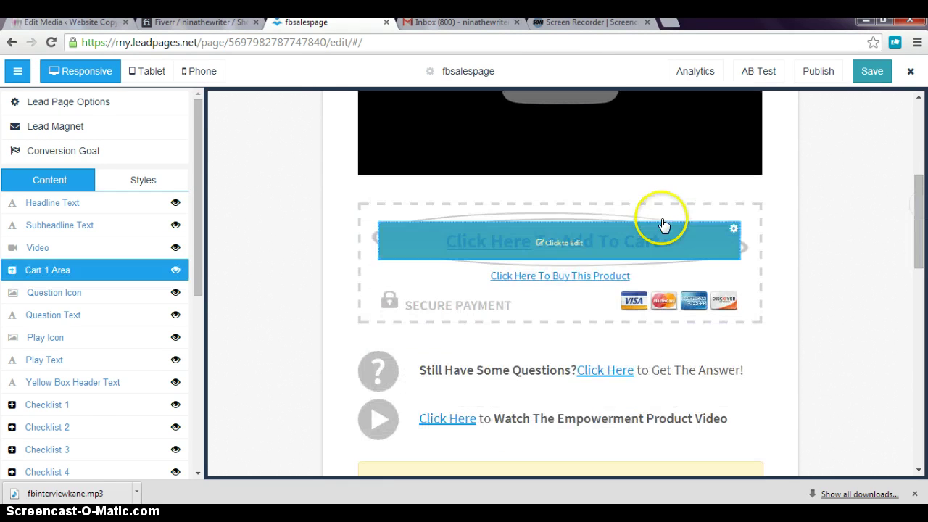
{"action": "left_click", "coordinate": [733, 231]}
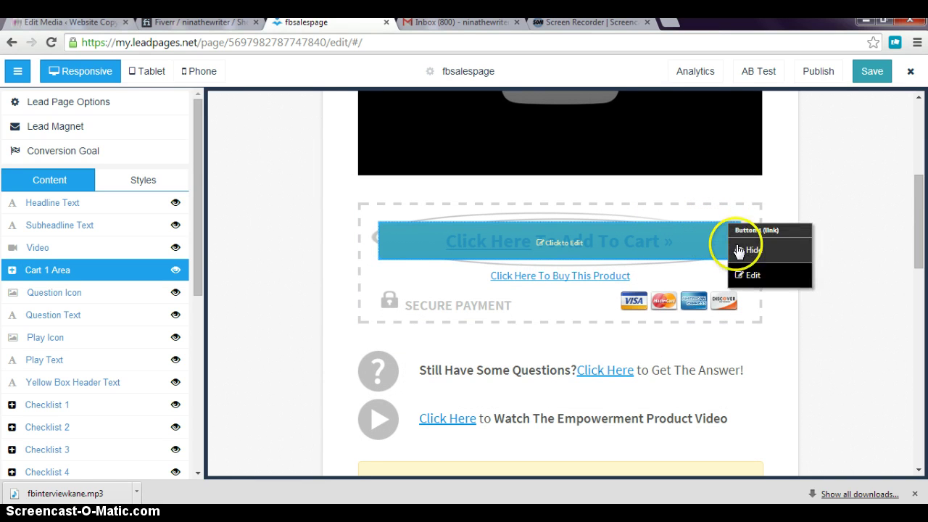
{"action": "left_click", "coordinate": [789, 281]}
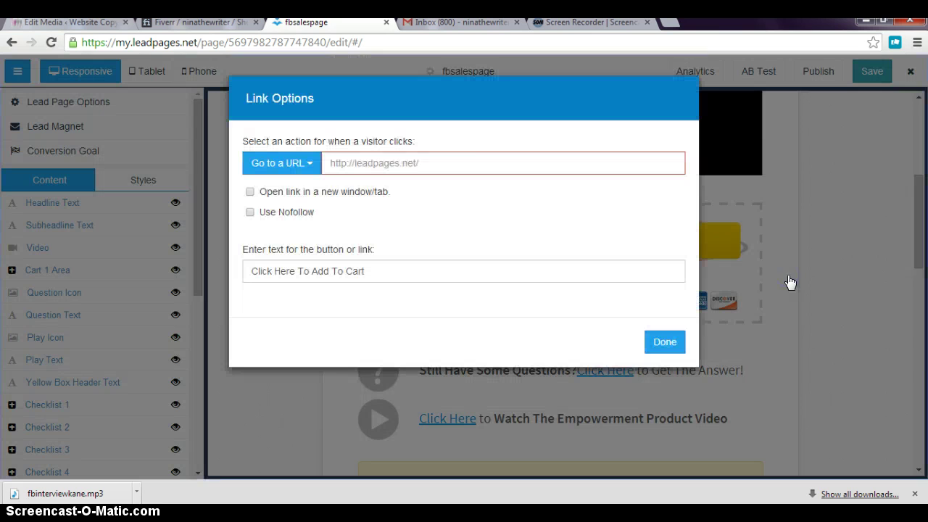
{"action": "left_click", "coordinate": [355, 165]}
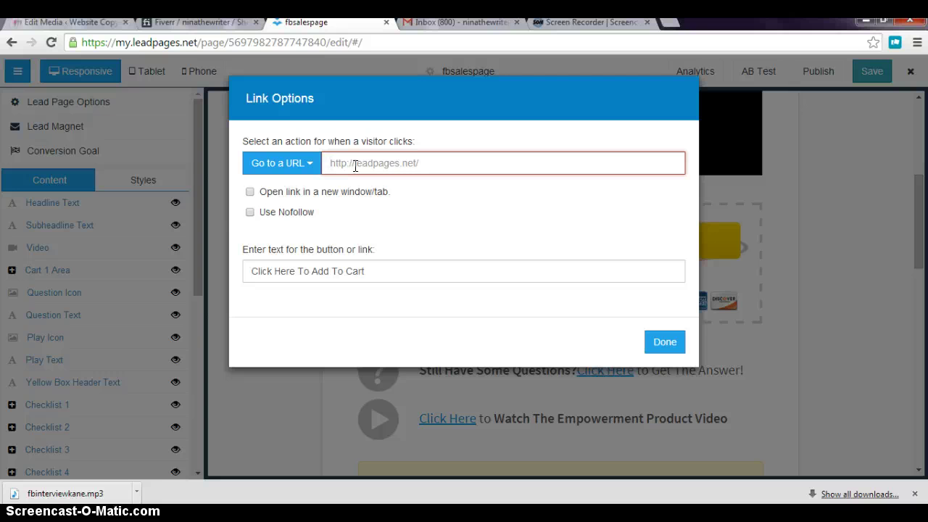
{"action": "type", "text": "ht"}
{"action": "type", "text": "//facebook.com/"}
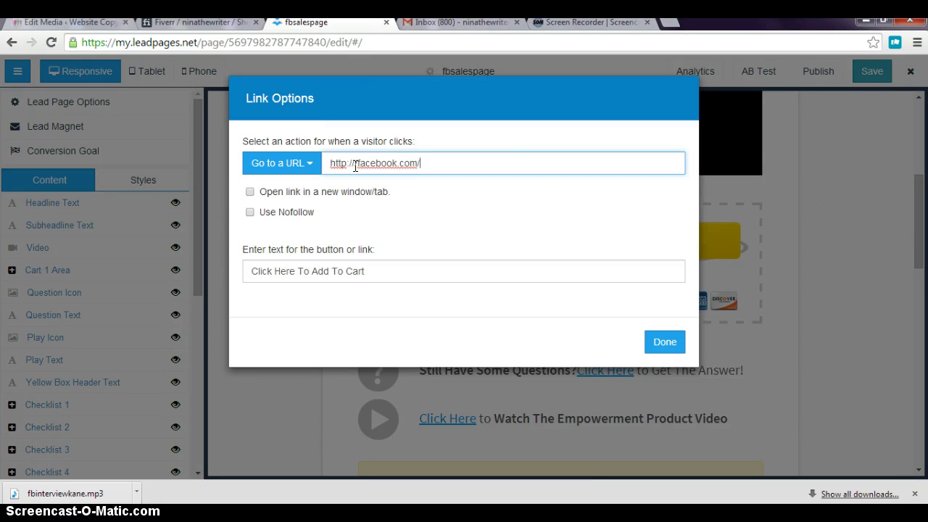
{"action": "key", "text": "BackSpace"}
{"action": "key", "text": "BackSpace"}
{"action": "key", "text": "BackSpace"}
{"action": "key", "text": "BackSpace"}
{"action": "key", "text": "BackSpace"}
{"action": "key", "text": "BackSpace"}
{"action": "key", "text": "BackSpace"}
{"action": "key", "text": "BackSpace"}
{"action": "key", "text": "BackSpace"}
{"action": "key", "text": "BackSpace"}
{"action": "key", "text": "BackSpace"}
{"action": "key", "text": "BackSpace"}
{"action": "key", "text": "BackSpace"}
{"action": "key", "text": "BackSpace"}
{"action": "key", "text": "BackSpace"}
{"action": "key", "text": "BackSpace"}
{"action": "key", "text": "BackSpace"}
{"action": "key", "text": "BackSpace"}
{"action": "key", "text": "BackSpace"}
{"action": "type", "text": "http://www."}
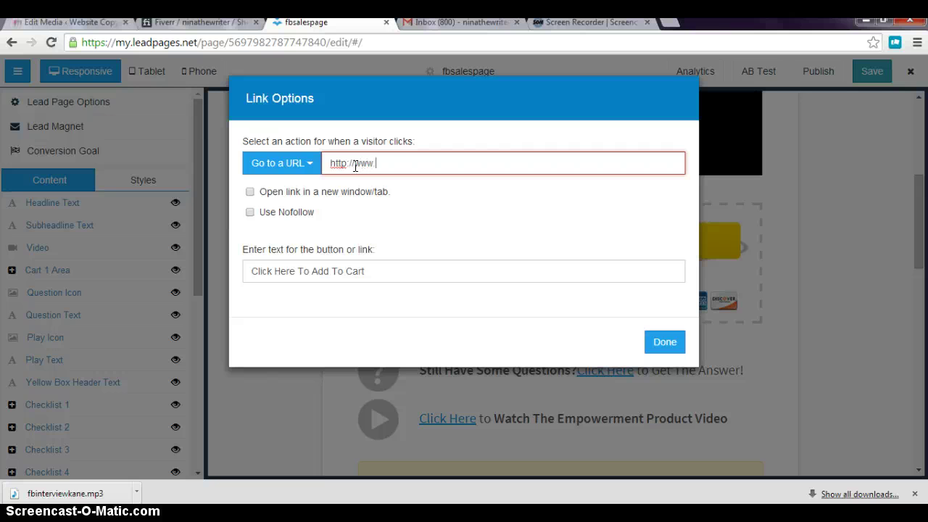
{"action": "type", "text": "facebook.com"}
{"action": "key", "text": "BackSpace"}
{"action": "key", "text": "BackSpace"}
{"action": "key", "text": "BackSpace"}
{"action": "key", "text": "BackSpace"}
{"action": "key", "text": "BackSpace"}
{"action": "key", "text": "BackSpace"}
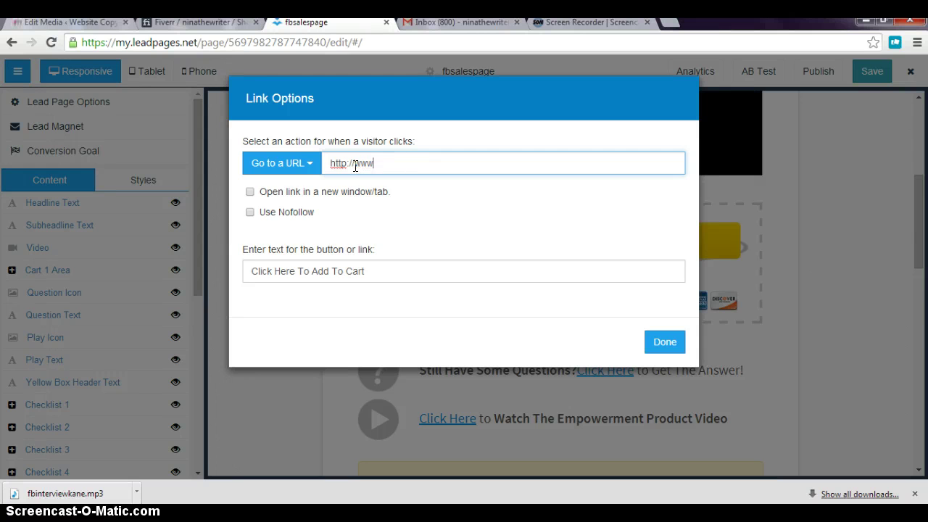
{"action": "type", "text": ".getsa"}
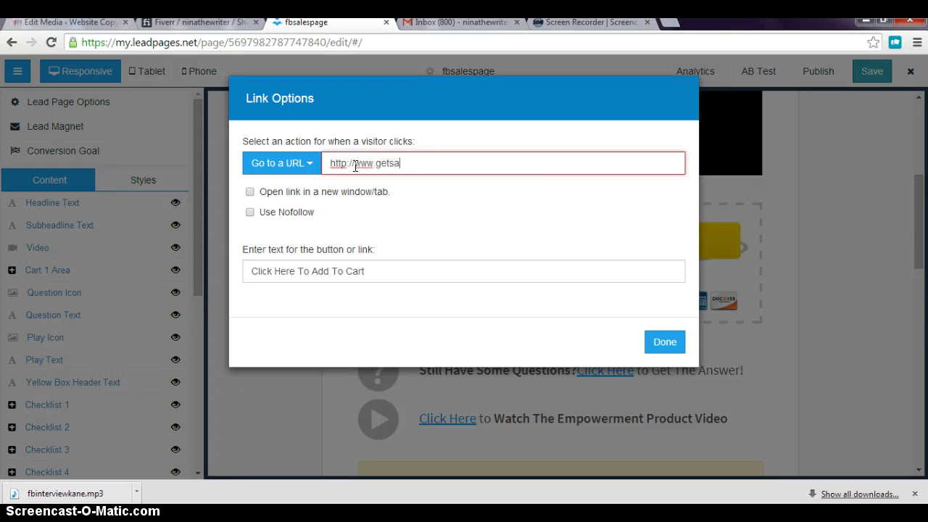
{"action": "type", "text": "leswithfb.com"}
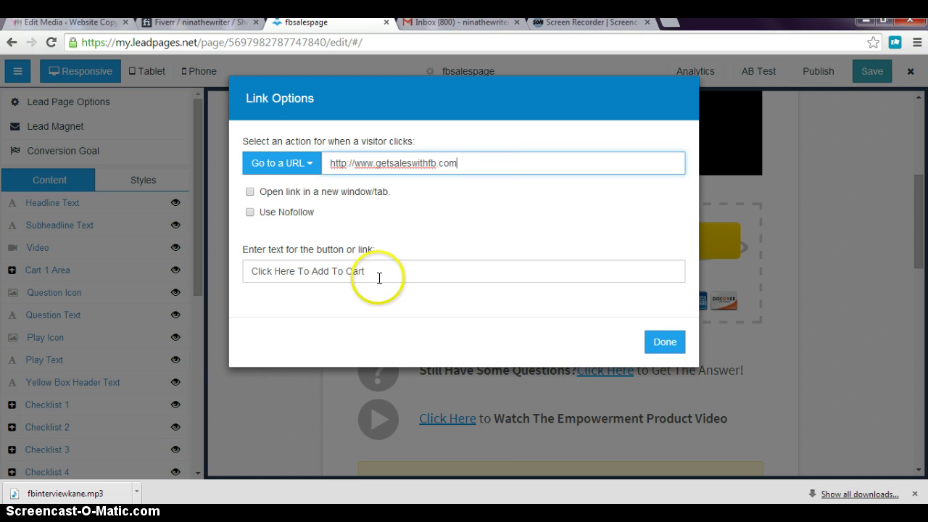
{"action": "left_click_drag", "start_coordinate": [365, 270], "coordinate": [239, 294]}
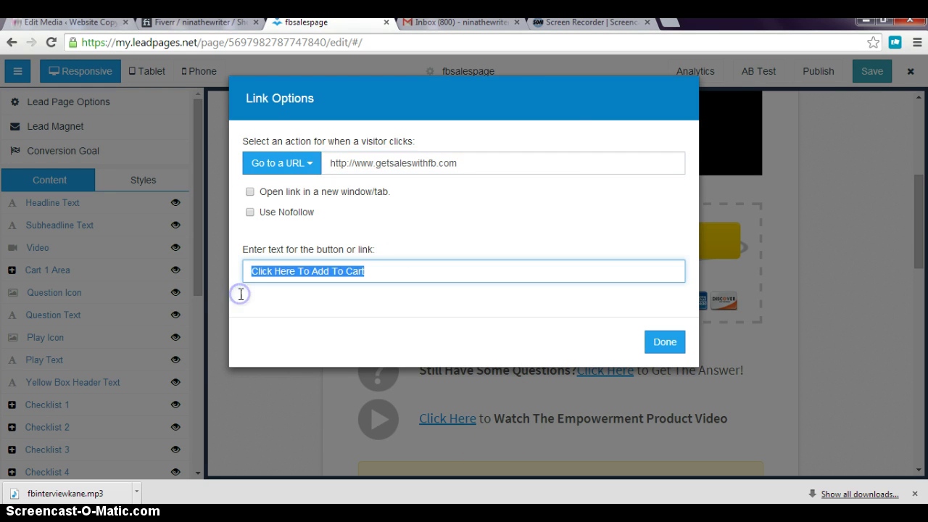
{"action": "left_click", "coordinate": [558, 162]}
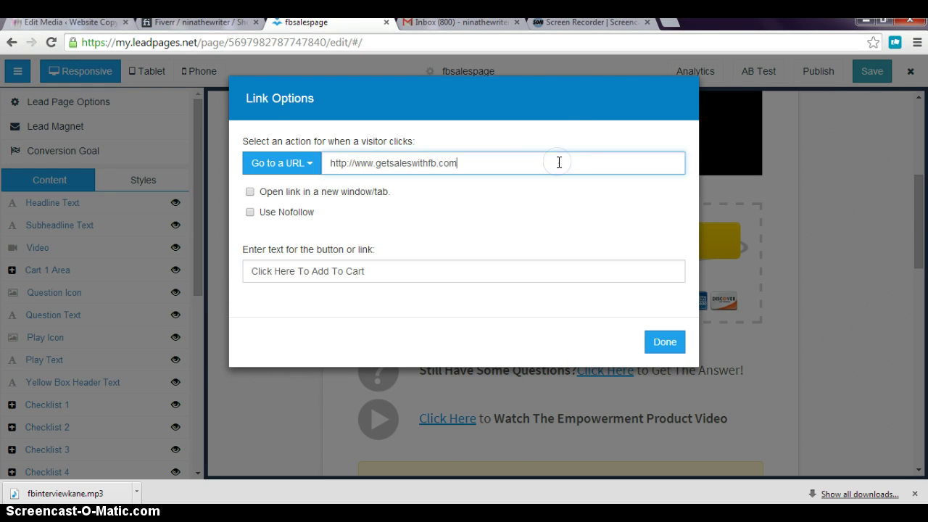
{"action": "type", "text": "/facebookmarketingvideo"}
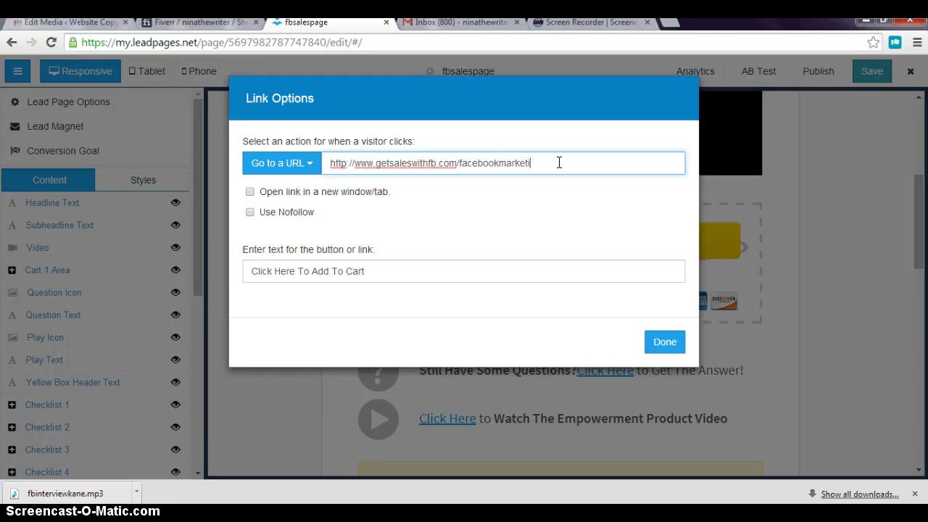
{"action": "triple_click", "coordinate": [379, 271]}
{"action": "type", "text": "Get Instant Access Now!"}
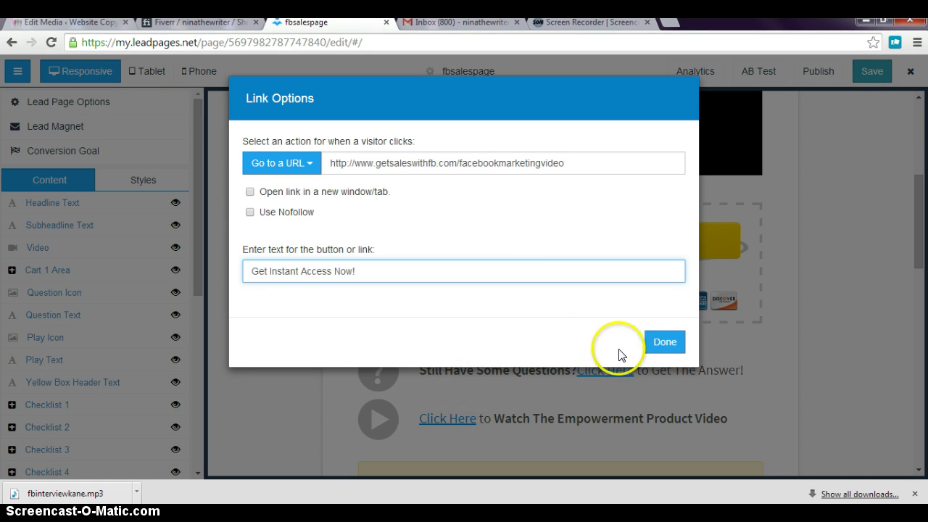
{"action": "left_click", "coordinate": [652, 349]}
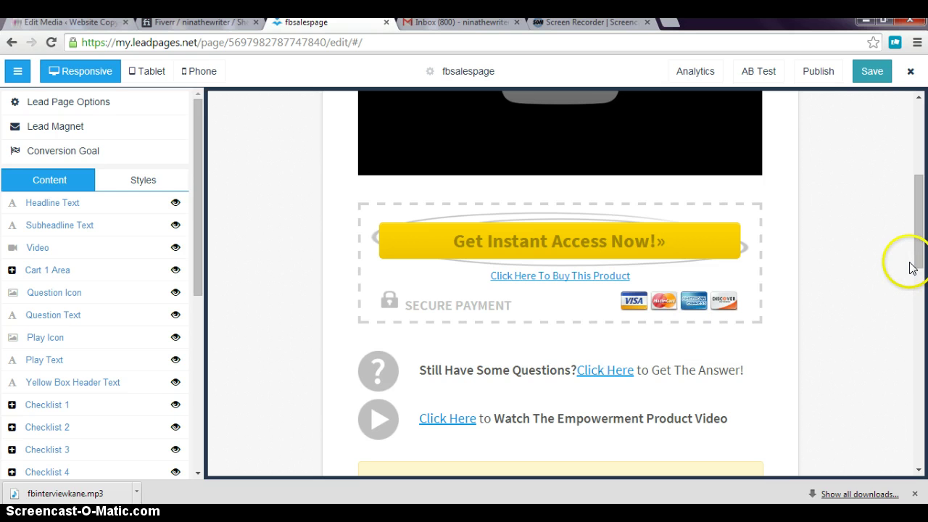
Delete the linked "Click Here" in the "Still Have Some Questions?" text and retype "Click Here" as bold underlined text.
{"action": "left_click_drag", "start_coordinate": [916, 262], "coordinate": [915, 319]}
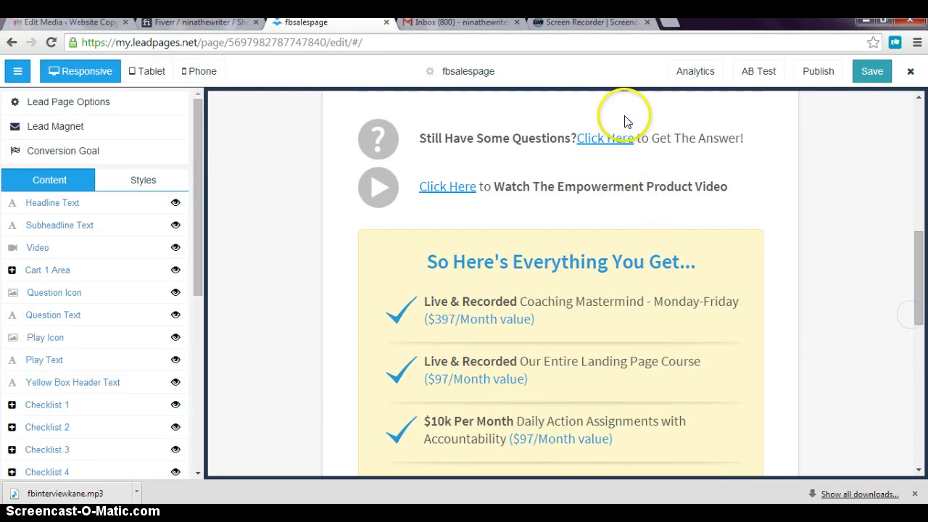
{"action": "left_click", "coordinate": [625, 139]}
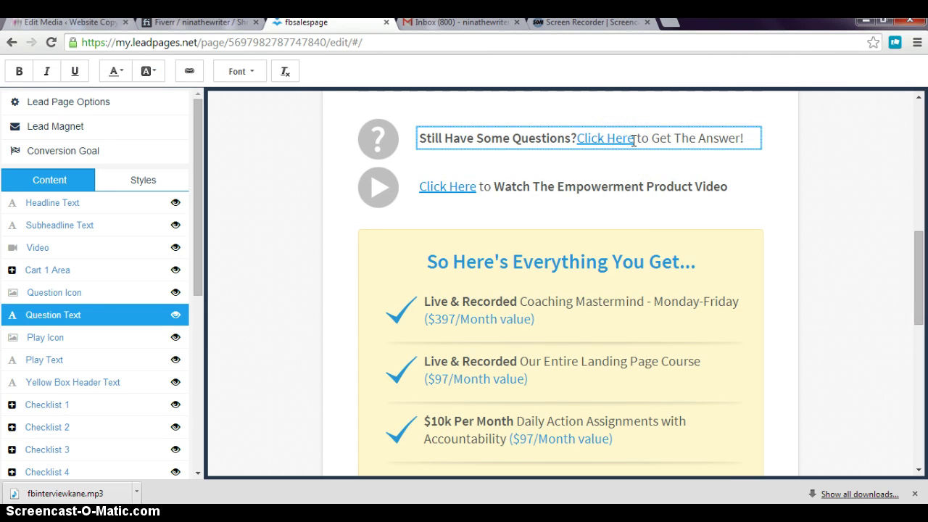
{"action": "left_click", "coordinate": [635, 138]}
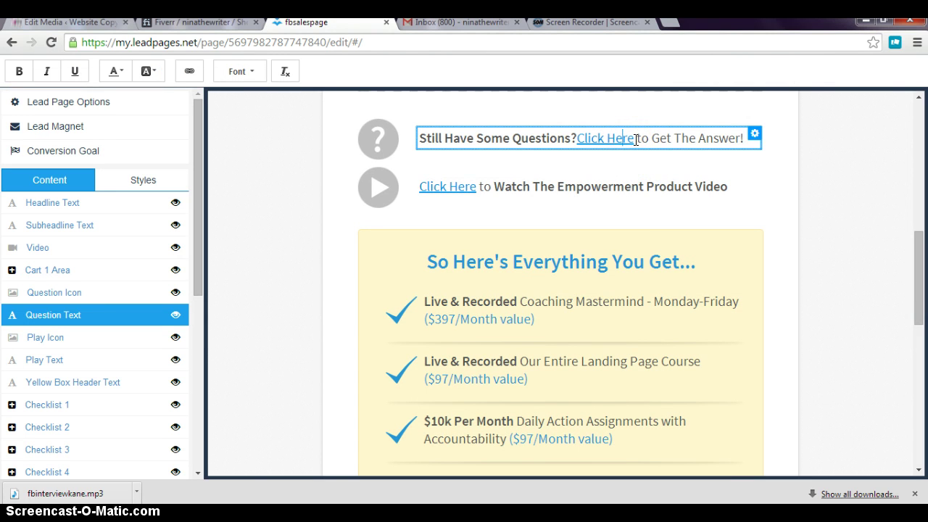
{"action": "left_click", "coordinate": [755, 134]}
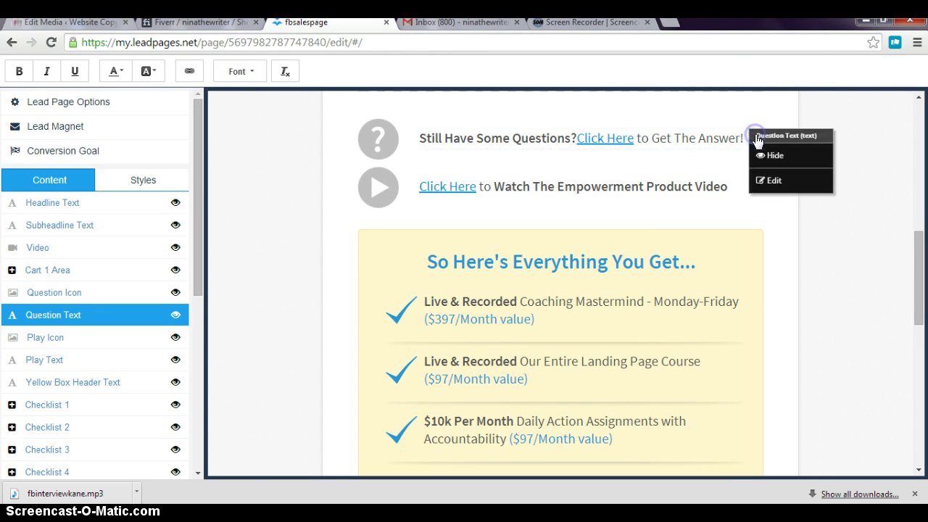
{"action": "left_click", "coordinate": [776, 180]}
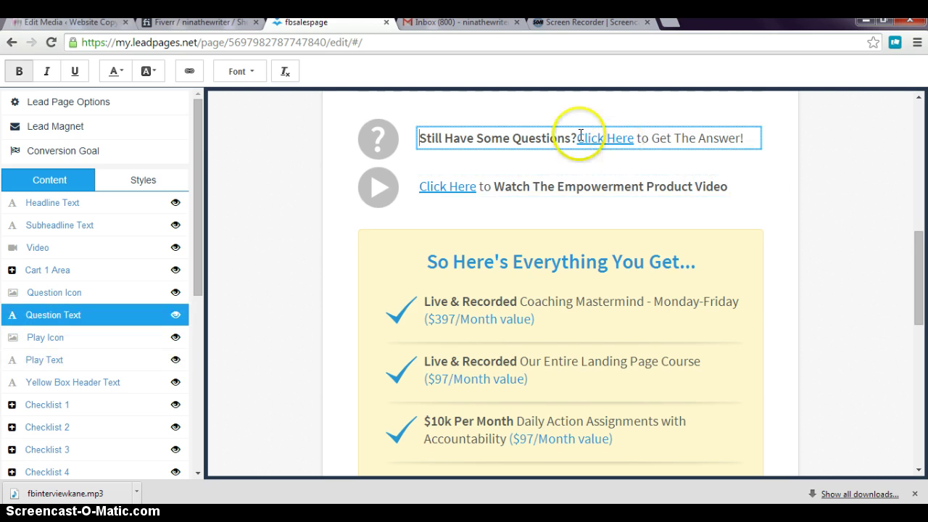
{"action": "left_click", "coordinate": [625, 138]}
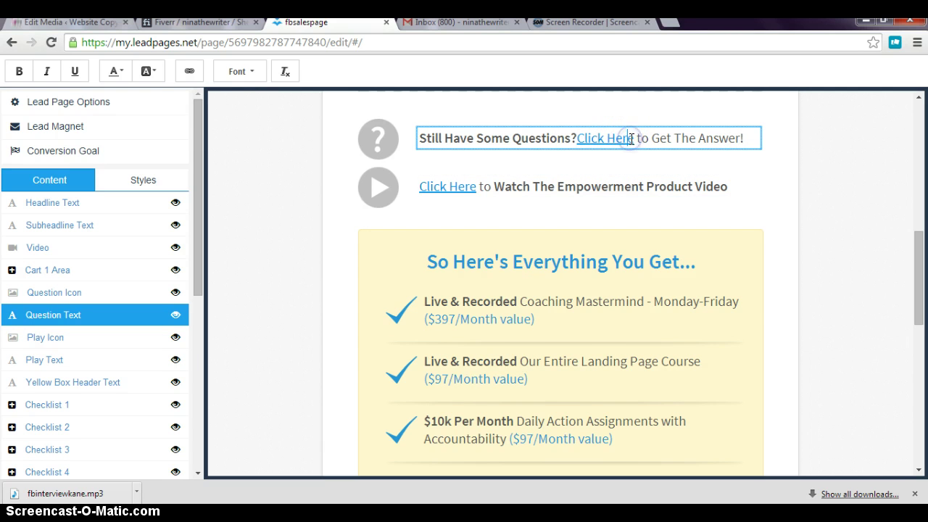
{"action": "left_click_drag", "start_coordinate": [634, 138], "coordinate": [577, 138]}
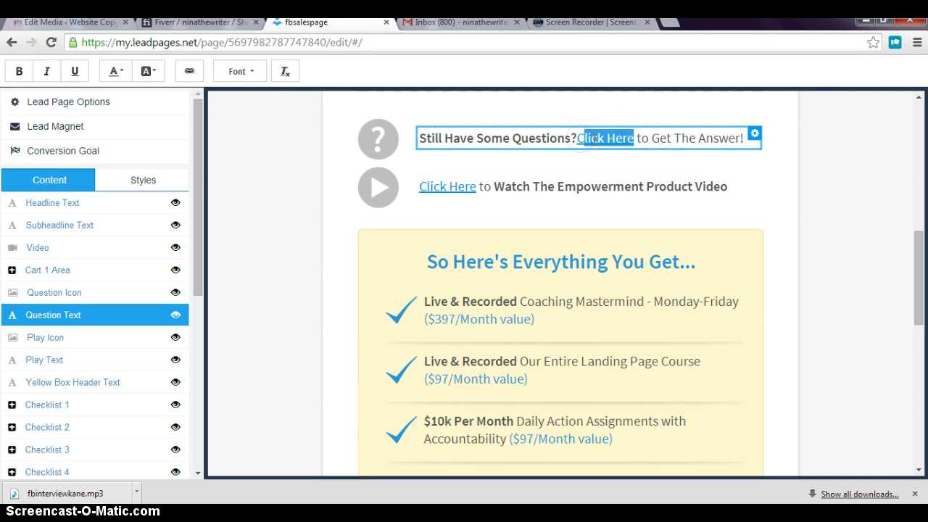
{"action": "left_click", "coordinate": [754, 136]}
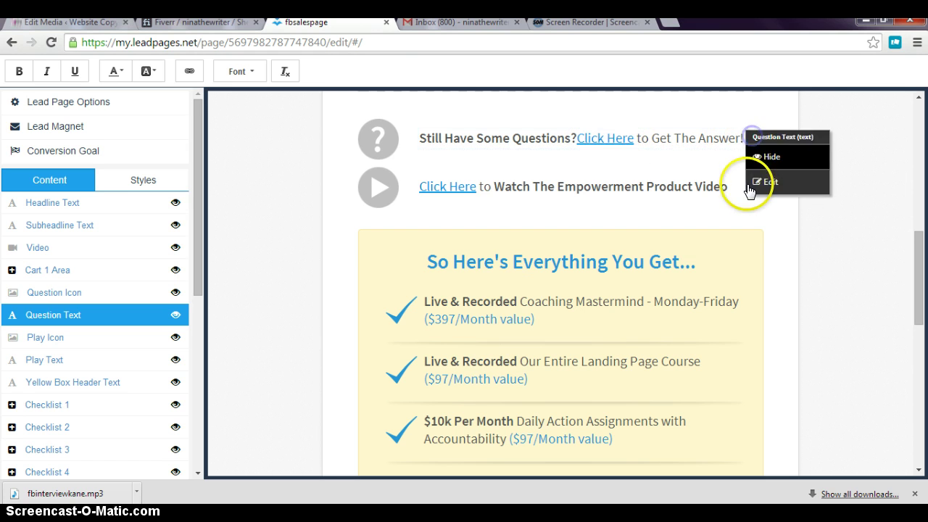
{"action": "left_click", "coordinate": [752, 181]}
{"action": "left_click", "coordinate": [638, 138]}
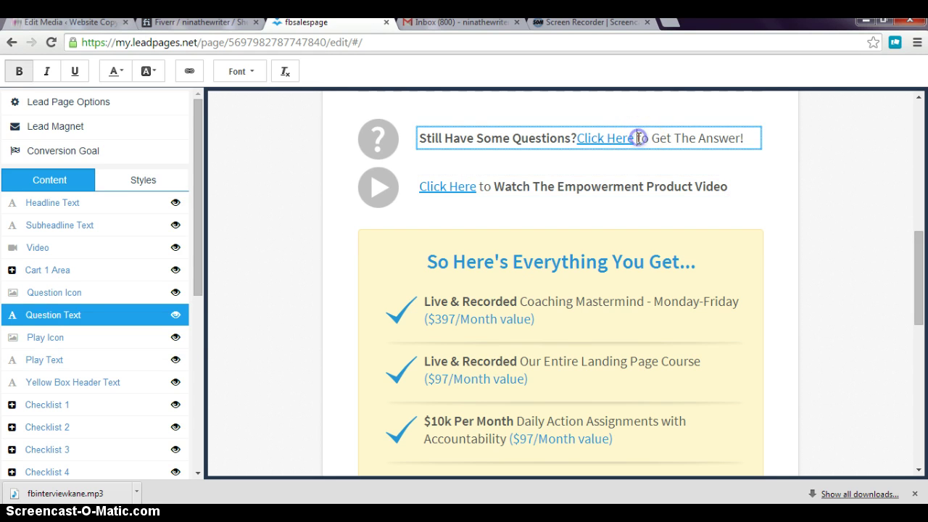
{"action": "left_click_drag", "start_coordinate": [632, 137], "coordinate": [593, 138]}
{"action": "key", "text": "BackSpace"}
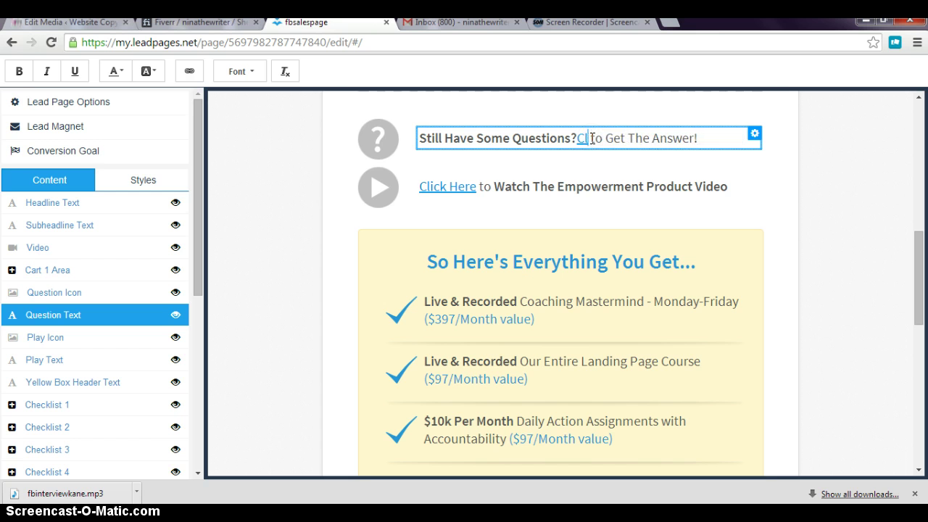
{"action": "key", "text": "BackSpace"}
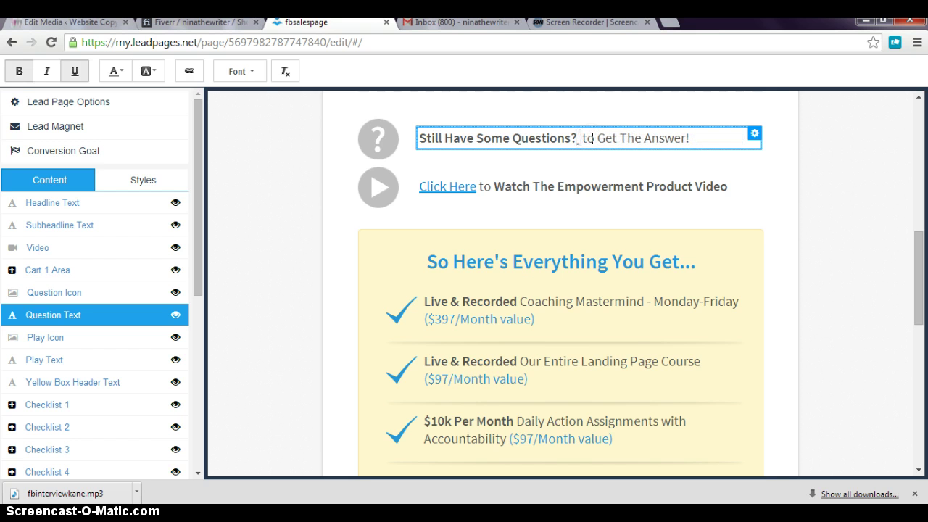
{"action": "key", "text": "Left"}
{"action": "type", "text": "Click"}
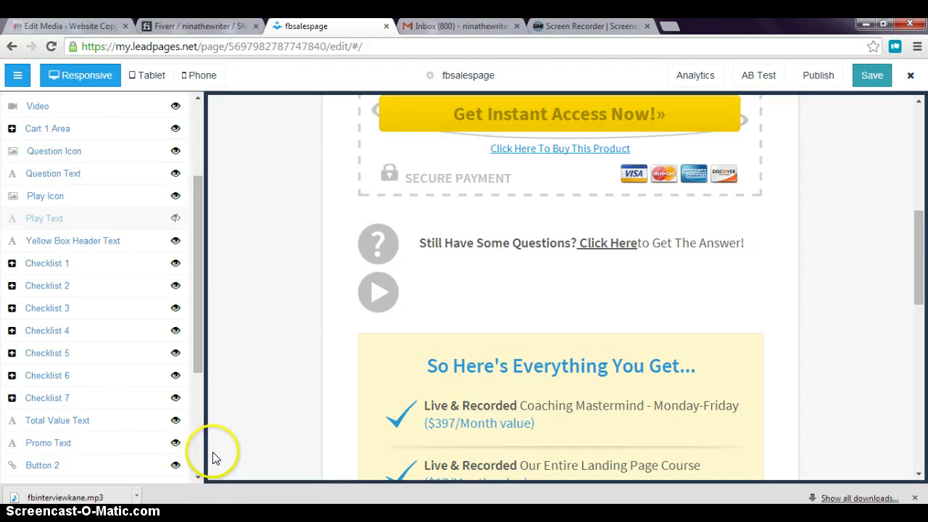
Check the link options of the "Click Here To Buy This Product" link below the yellow cart button and close them.
{"action": "left_click", "coordinate": [508, 366]}
{"action": "left_click", "coordinate": [522, 243]}
{"action": "left_click", "coordinate": [511, 173]}
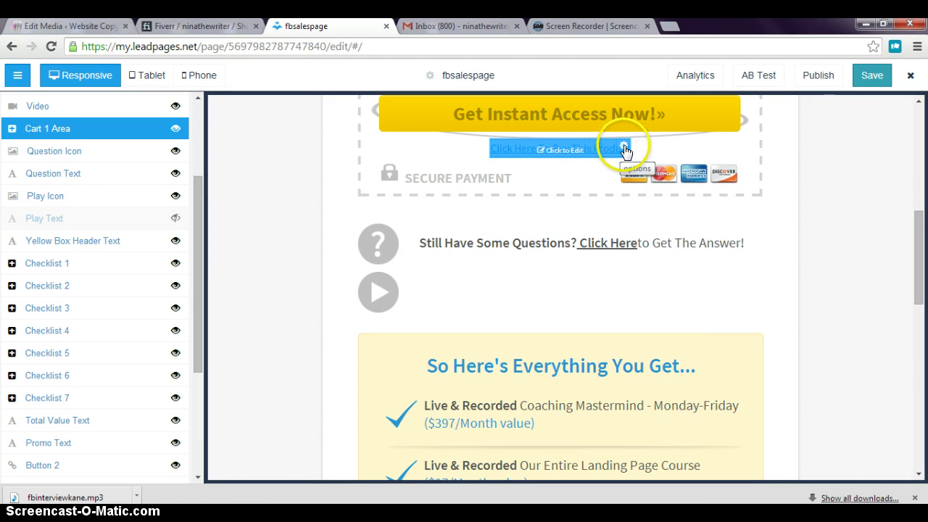
{"action": "left_click", "coordinate": [624, 146]}
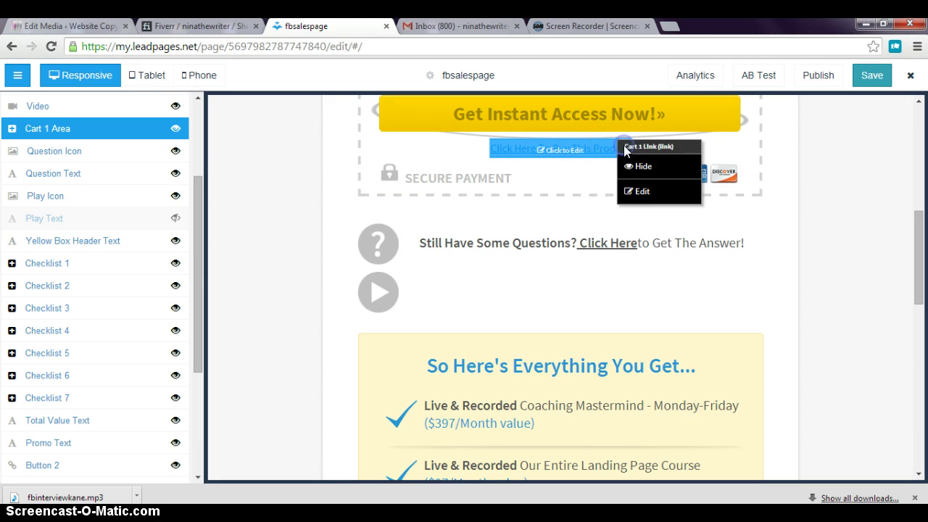
{"action": "left_click", "coordinate": [637, 192]}
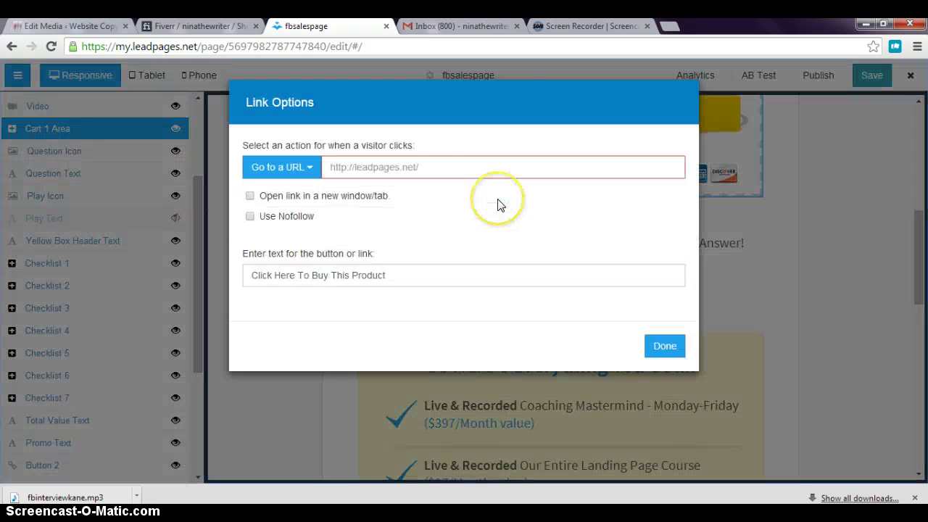
{"action": "left_click", "coordinate": [312, 168]}
{"action": "left_click", "coordinate": [313, 171]}
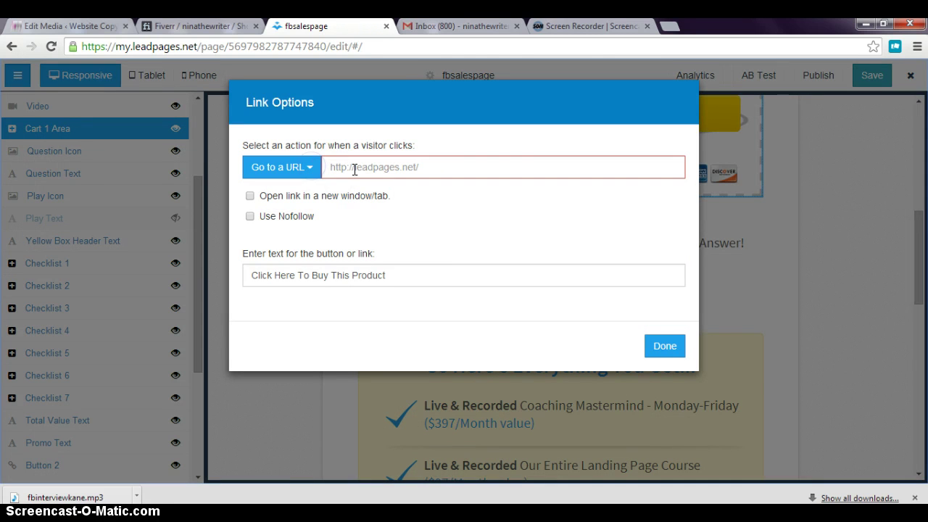
{"action": "left_click", "coordinate": [353, 170]}
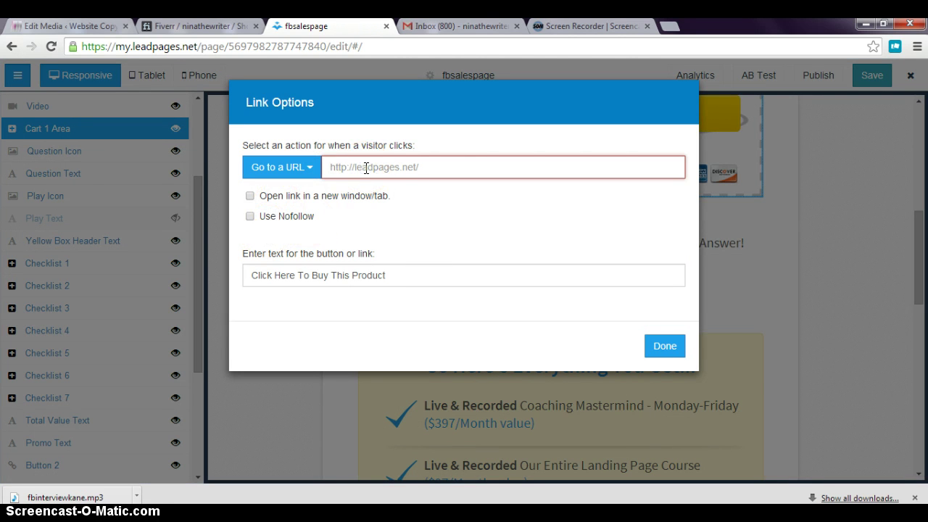
{"action": "left_click", "coordinate": [668, 348]}
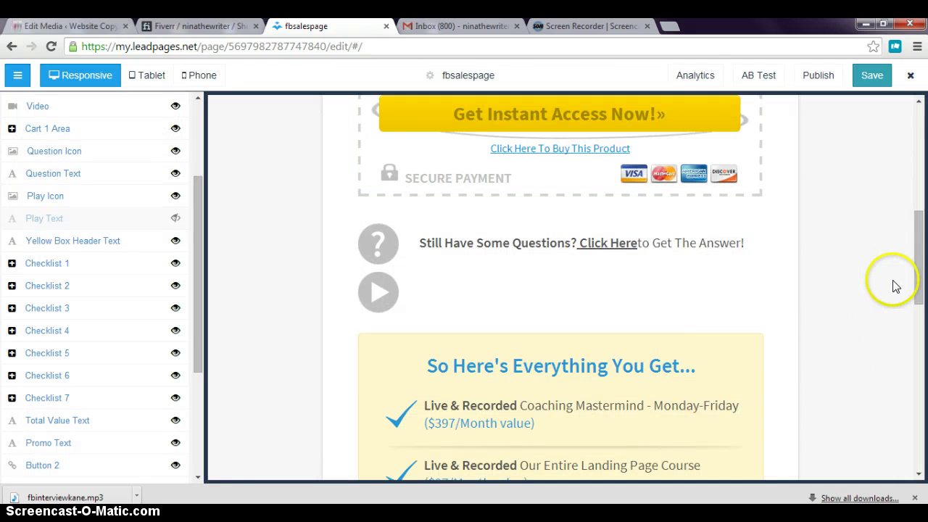
Replace the YOUR LOGO placeholder at the foot of the page with the Nin@online logo image, and save the page.
{"action": "left_click_drag", "start_coordinate": [917, 270], "coordinate": [915, 395]}
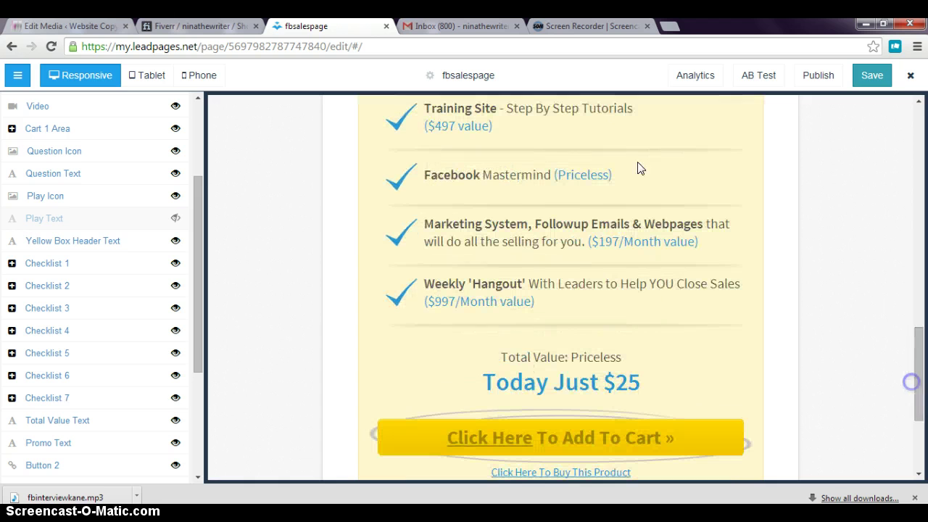
{"action": "left_click", "coordinate": [599, 172]}
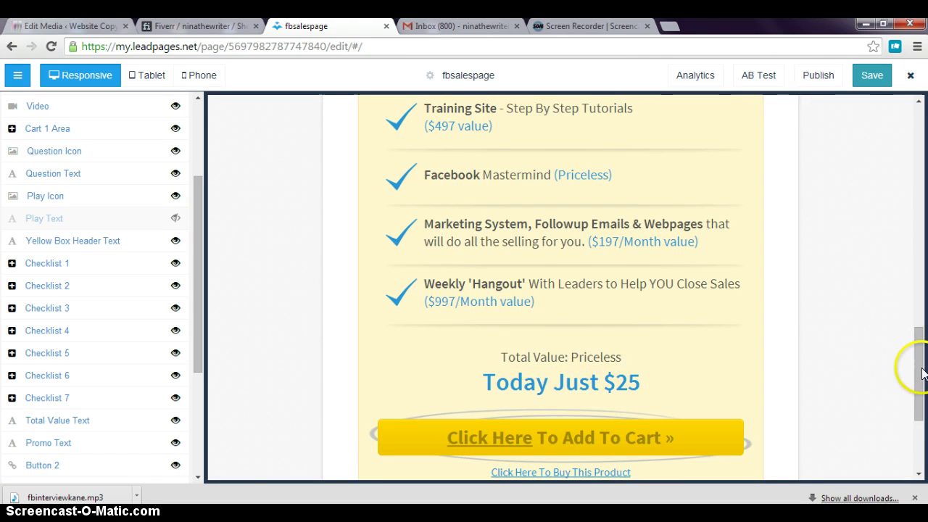
{"action": "left_click_drag", "start_coordinate": [917, 369], "coordinate": [922, 444]}
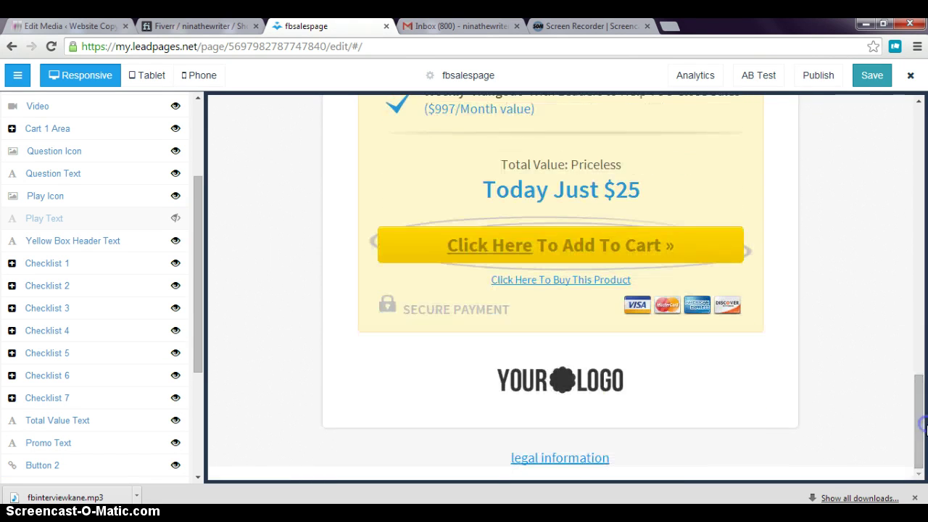
{"action": "left_click", "coordinate": [558, 382]}
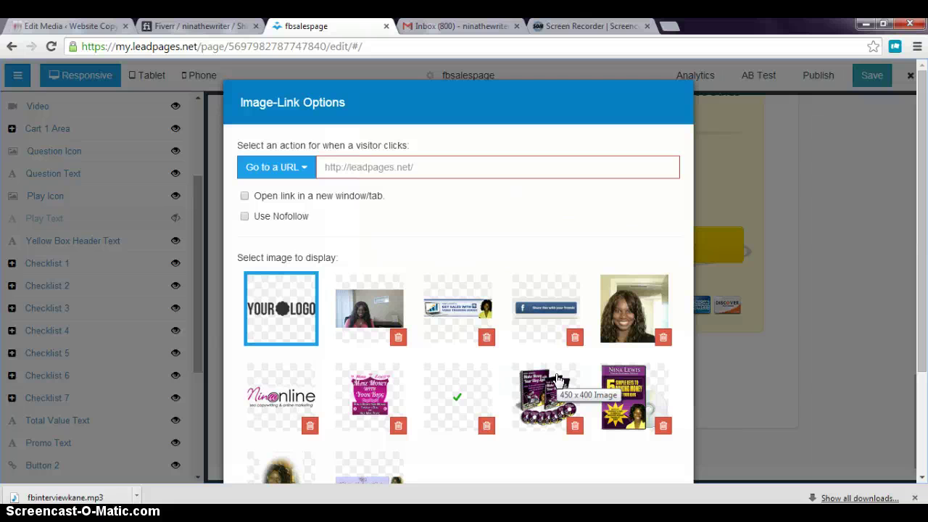
{"action": "left_click", "coordinate": [605, 166]}
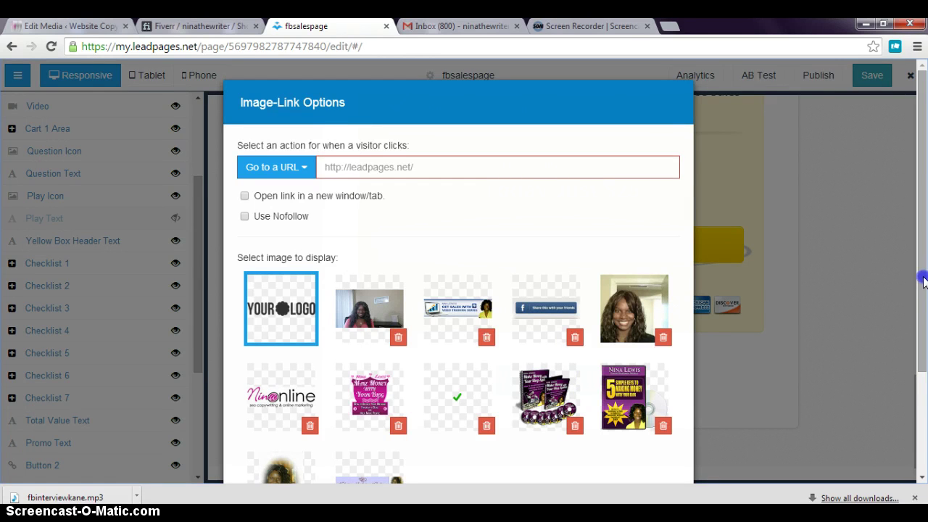
{"action": "left_click_drag", "start_coordinate": [922, 290], "coordinate": [922, 317]}
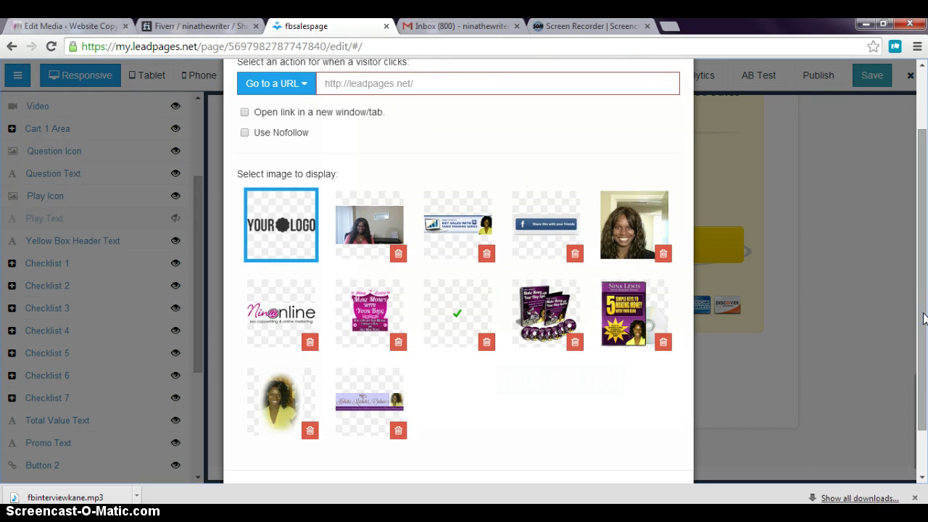
{"action": "left_click", "coordinate": [270, 310]}
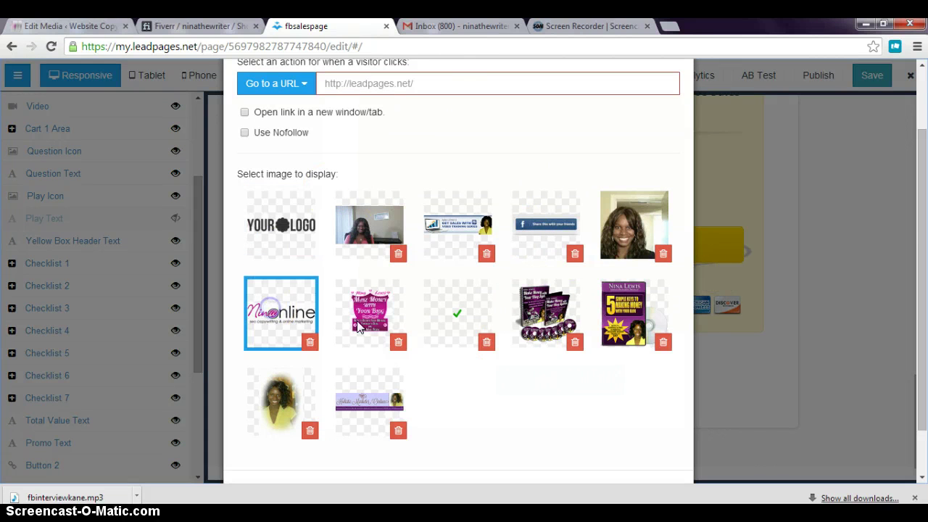
{"action": "left_click_drag", "start_coordinate": [922, 254], "coordinate": [924, 334]}
{"action": "left_click", "coordinate": [664, 437]}
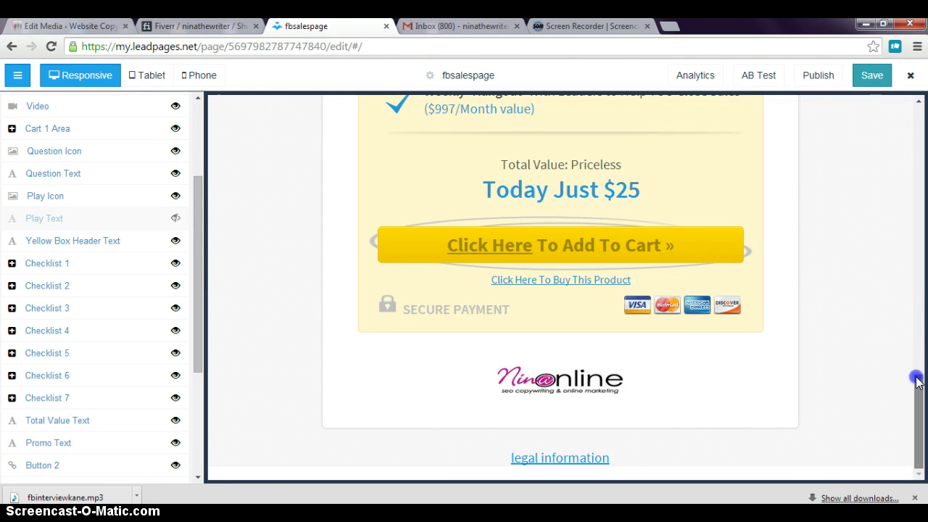
{"action": "left_click_drag", "start_coordinate": [917, 381], "coordinate": [893, 321]}
{"action": "left_click", "coordinate": [870, 77]}
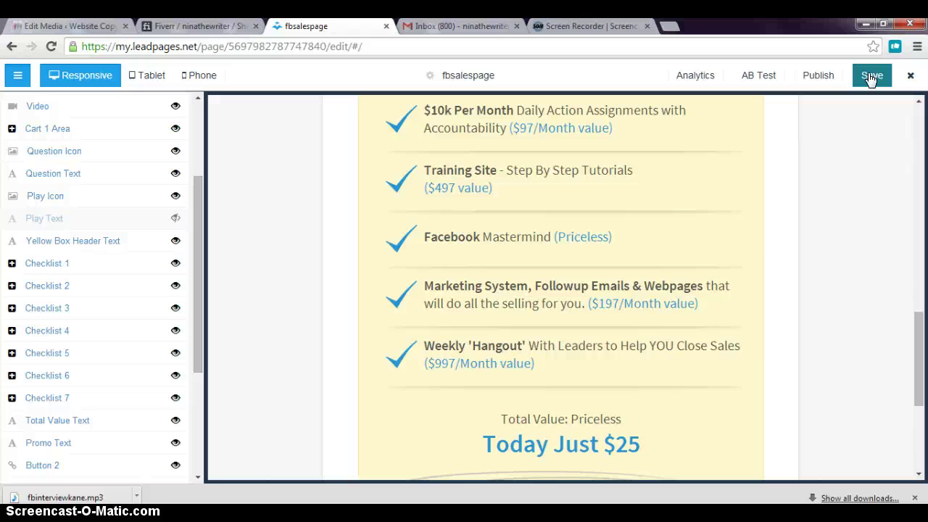
Switch to the WordPress dashboard and start adding a new LeadPages page.
{"action": "left_click", "coordinate": [34, 27]}
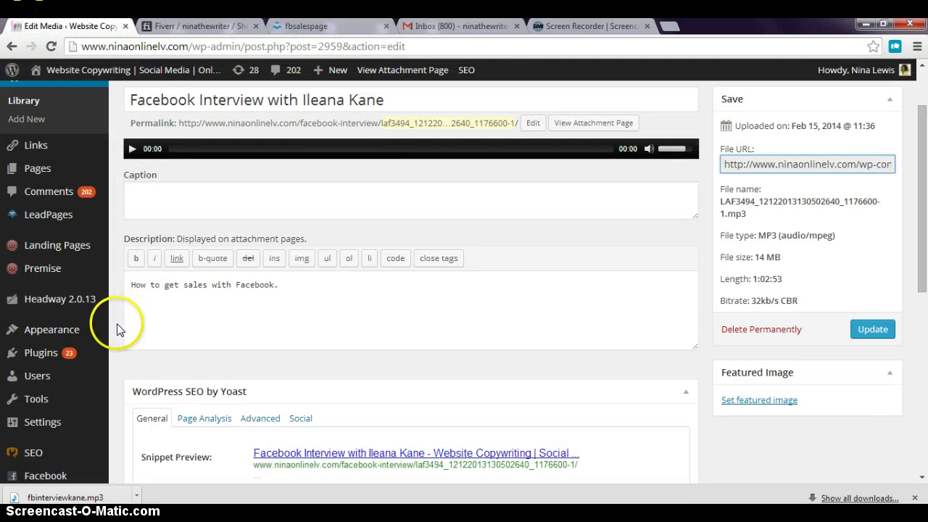
{"action": "mouse_move", "coordinate": [29, 221]}
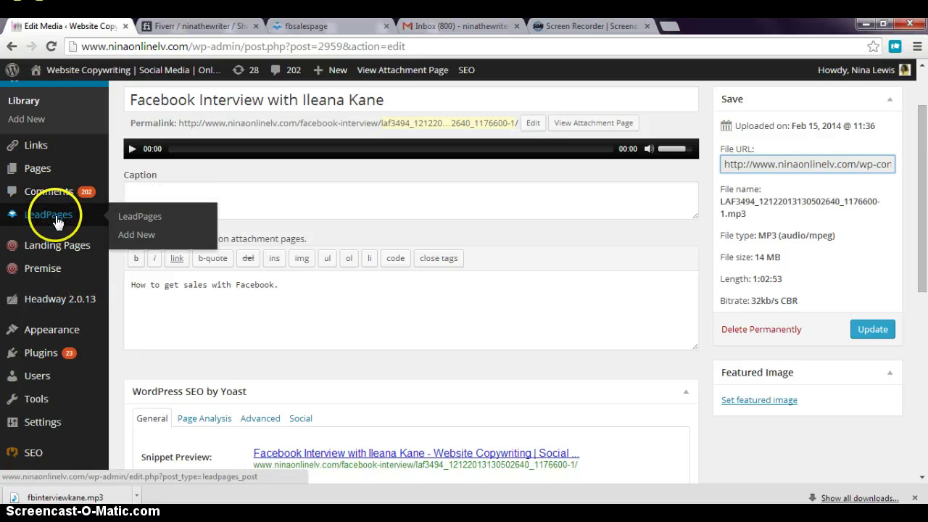
{"action": "left_click", "coordinate": [176, 234]}
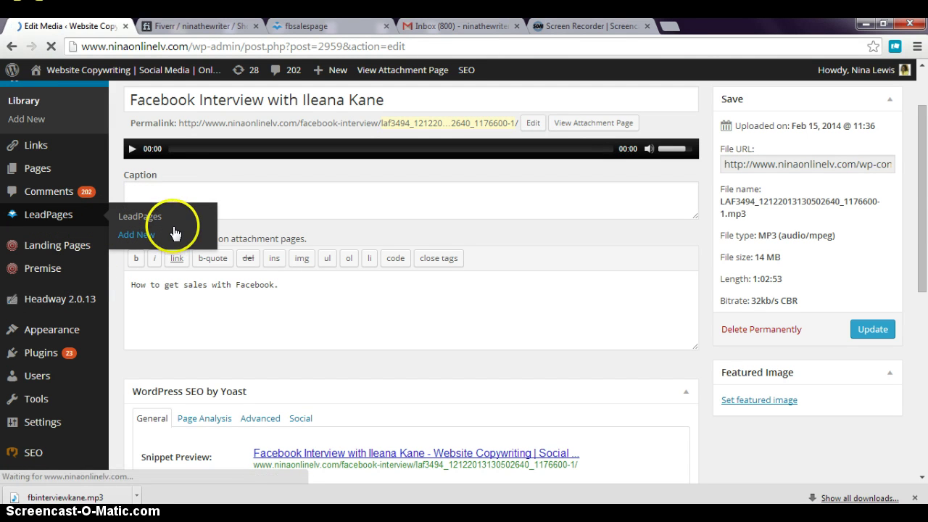
Add a new LeadPage in WordPress that displays fbsalespage and uses facebooksalespage as its custom URL.
{"action": "left_click", "coordinate": [155, 218]}
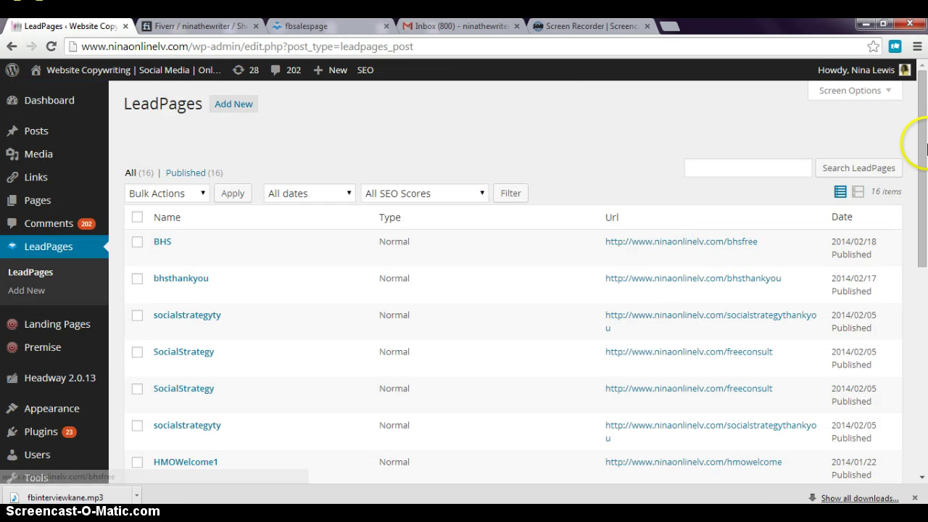
{"action": "left_click_drag", "start_coordinate": [924, 147], "coordinate": [890, 171]}
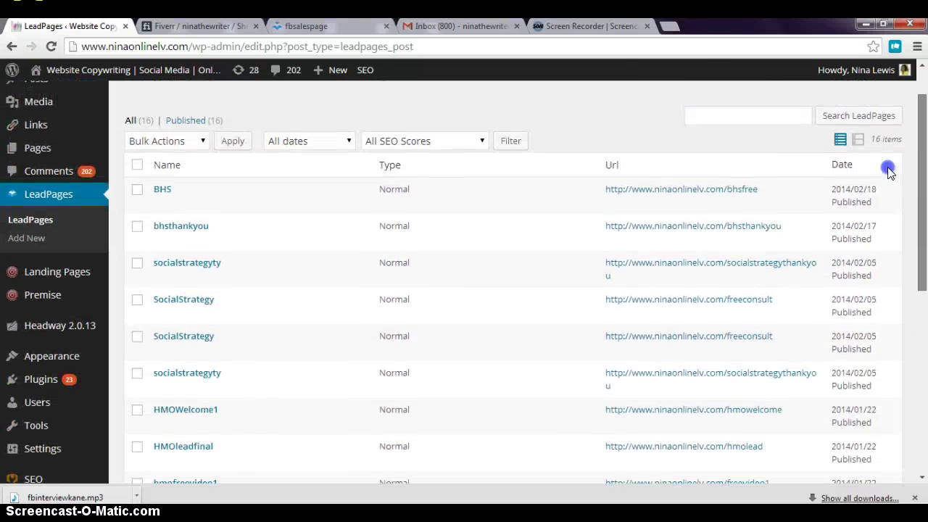
{"action": "left_click", "coordinate": [34, 238]}
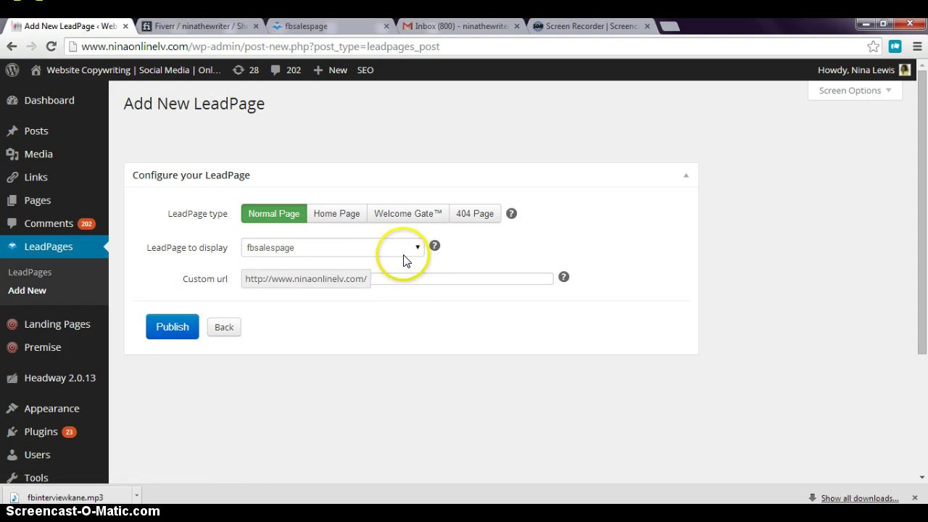
{"action": "left_click", "coordinate": [403, 248]}
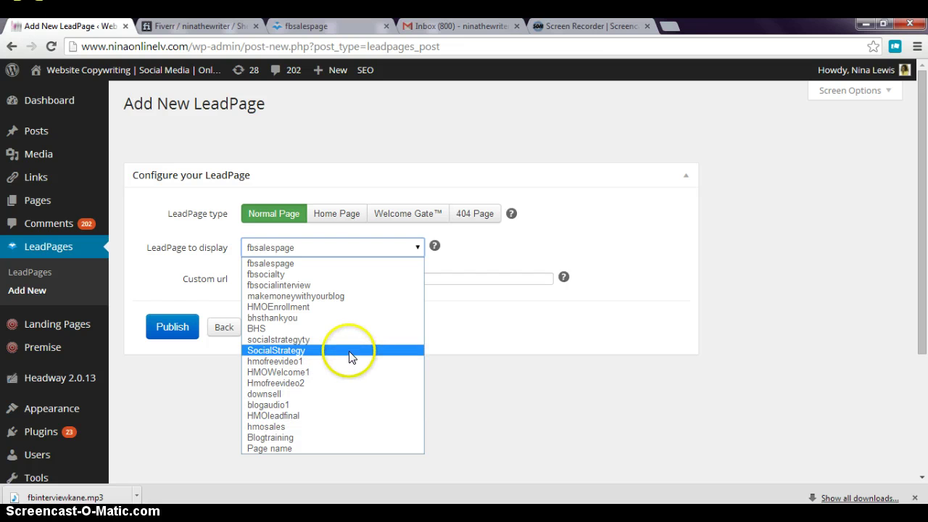
{"action": "left_click", "coordinate": [322, 265]}
{"action": "left_click", "coordinate": [385, 280]}
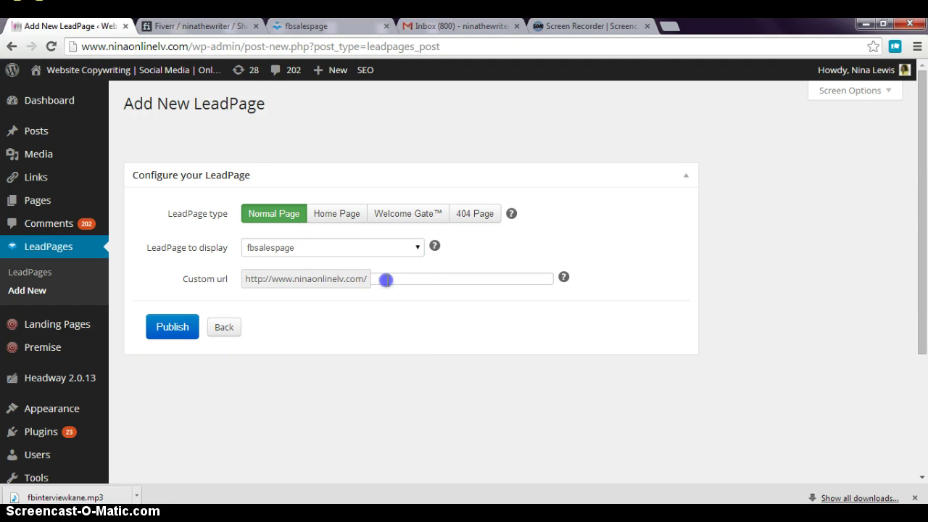
{"action": "type", "text": "facebooksalespage"}
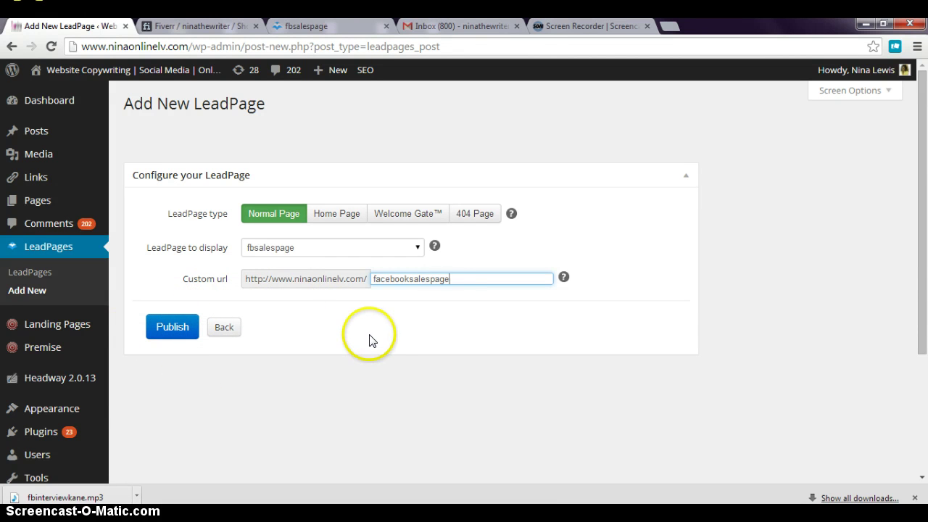
Switch to the LeadPages editor, try the uploaded MP3 file's URL as the video embed code, clear it again, and save fbsalespage.
{"action": "left_click", "coordinate": [319, 27]}
{"action": "left_click_drag", "start_coordinate": [921, 352], "coordinate": [888, 180]}
{"action": "scroll", "coordinate": [885, 172], "scroll_direction": "up", "scroll_amount": 1}
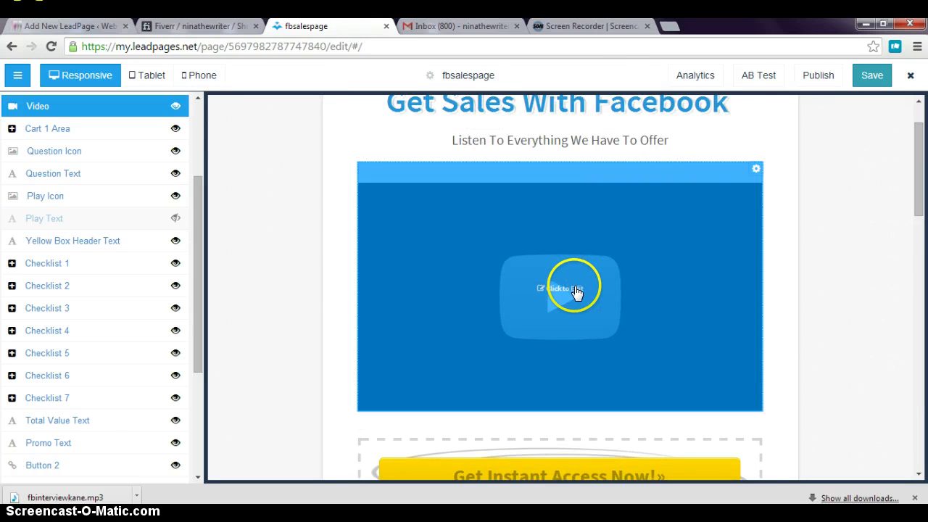
{"action": "left_click", "coordinate": [575, 290]}
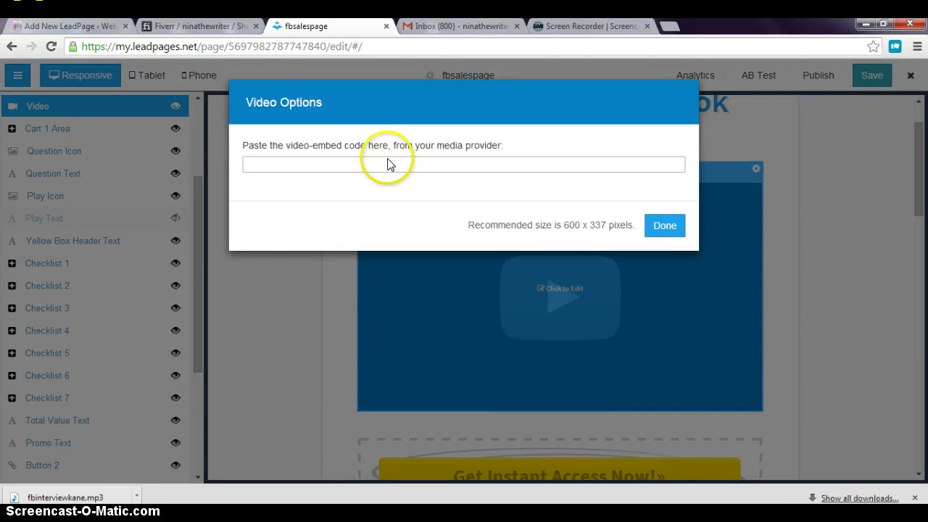
{"action": "key", "text": "ctrl+v"}
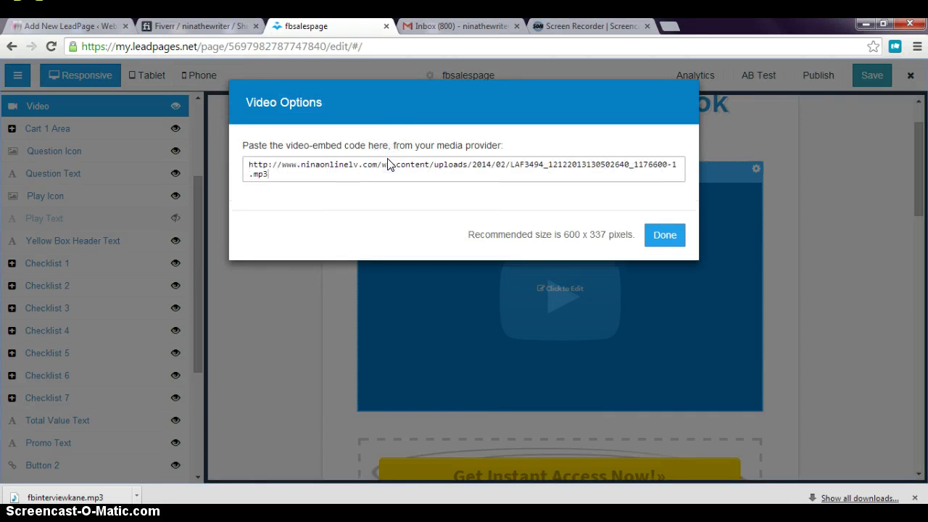
{"action": "left_click_drag", "start_coordinate": [378, 165], "coordinate": [242, 145]}
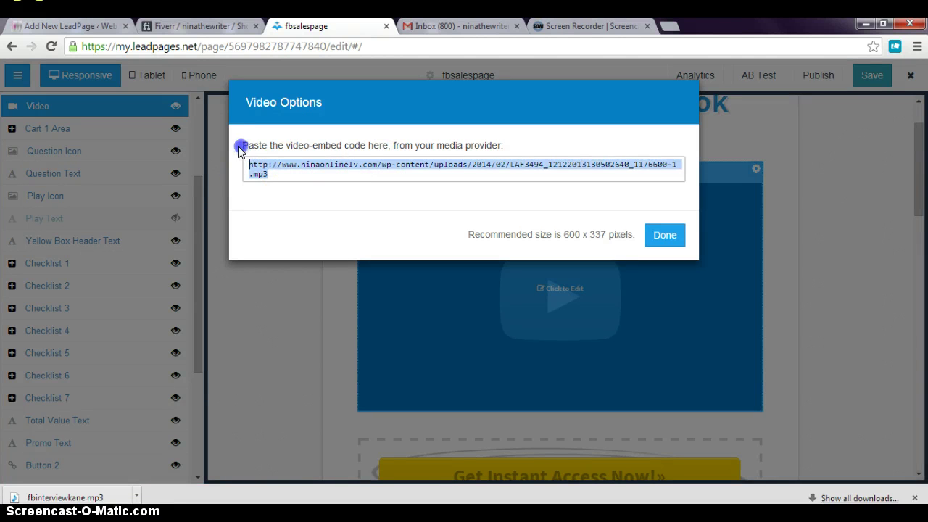
{"action": "key", "text": "BackSpace"}
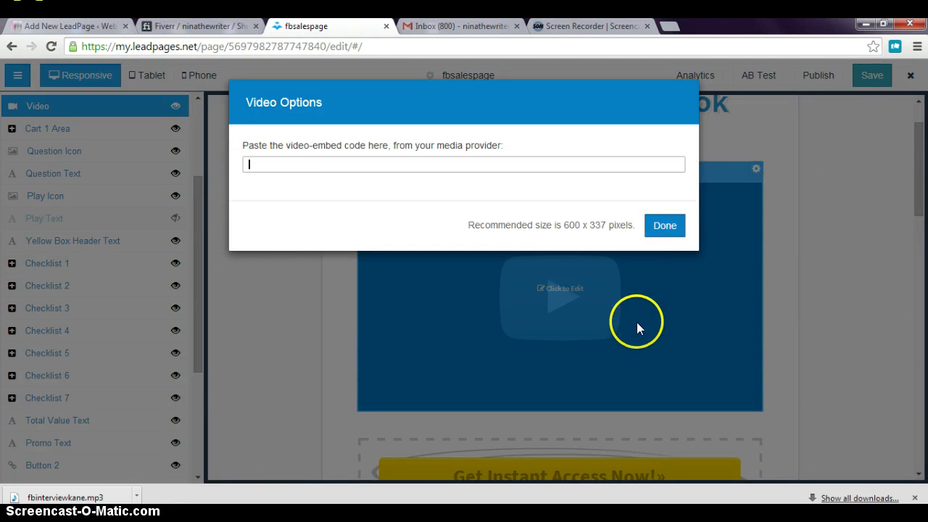
{"action": "left_click", "coordinate": [665, 226]}
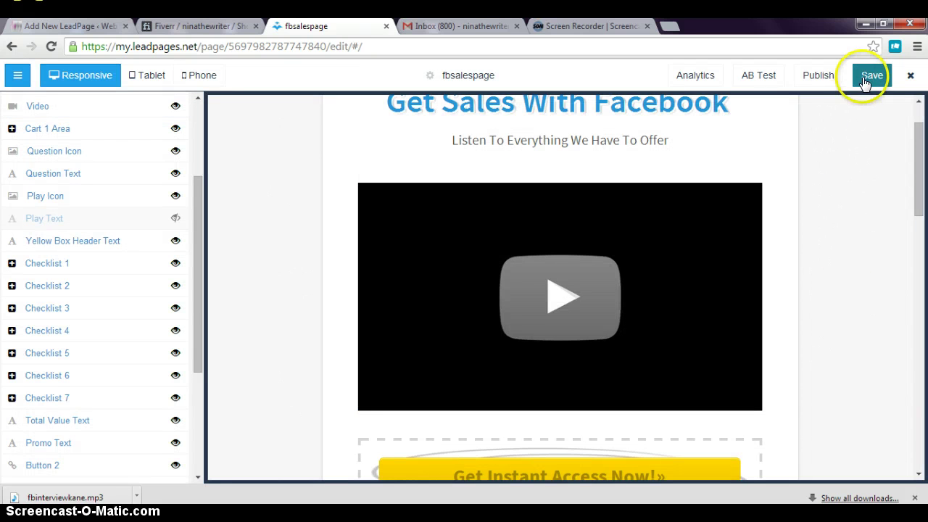
{"action": "left_click", "coordinate": [867, 77]}
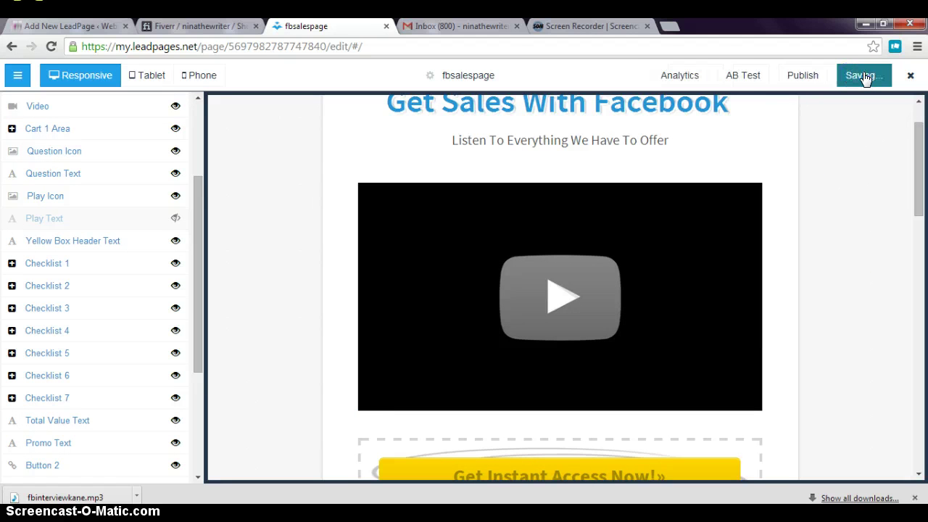